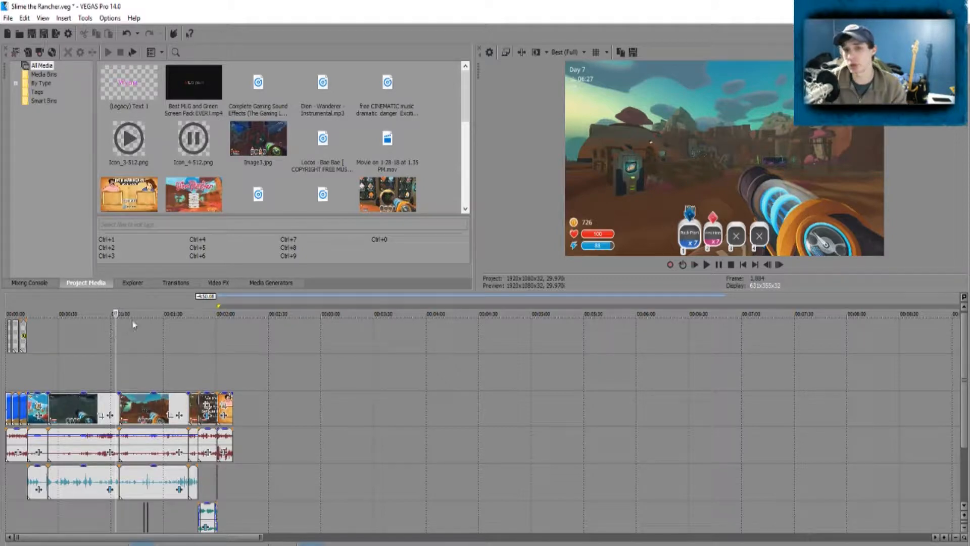
# Step: Examine the intro, gameplay and end-screen footage by previewing frames at several points along the timeline
pyautogui.click(79, 341)
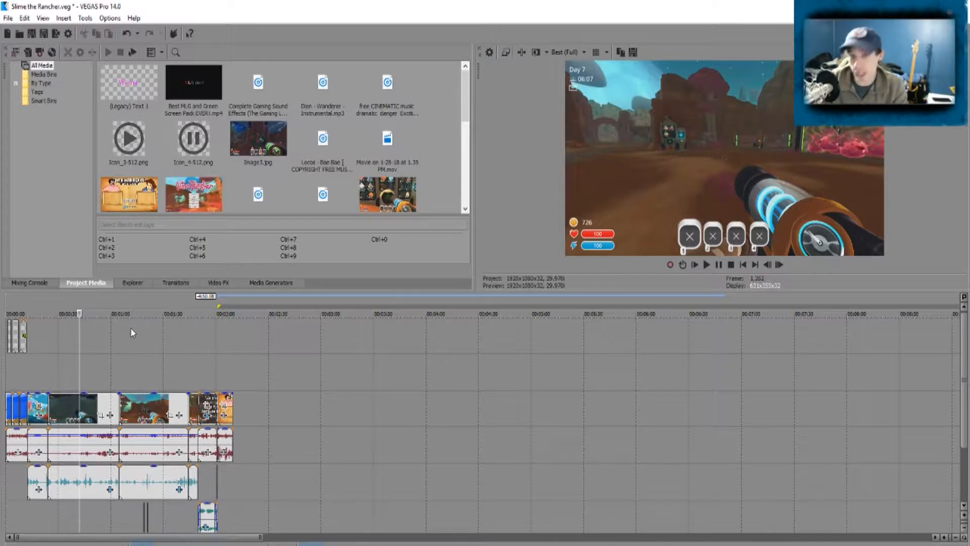
pyautogui.click(120, 356)
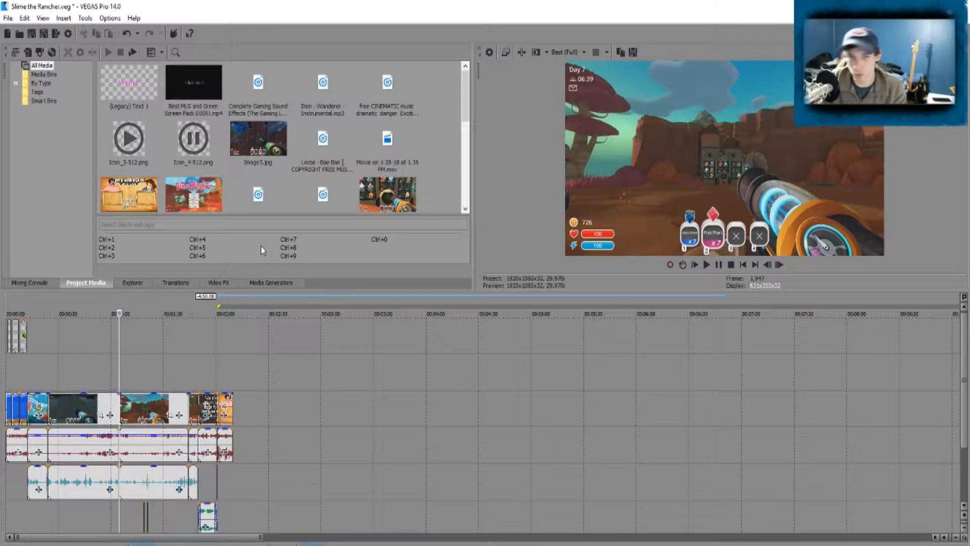
pyautogui.click(20, 366)
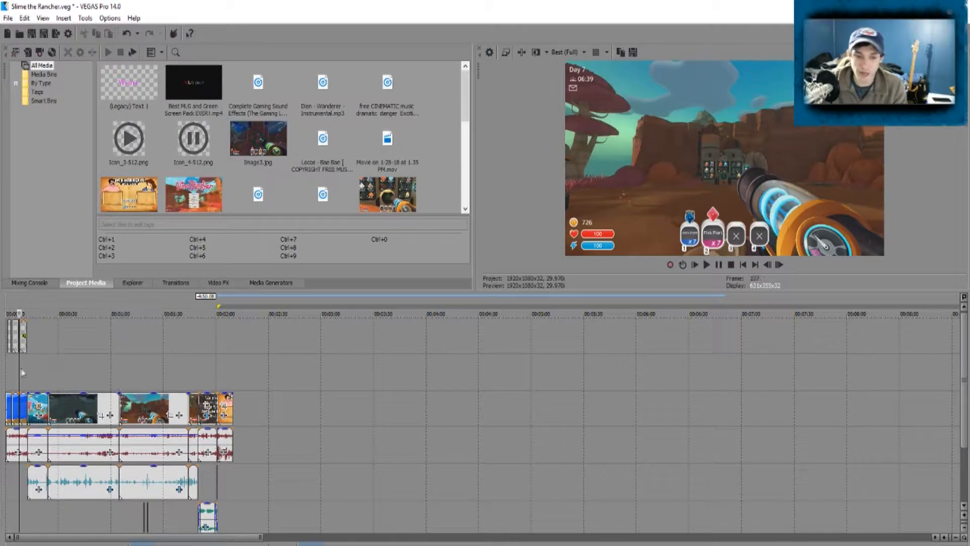
pyautogui.click(220, 354)
pyautogui.click(187, 334)
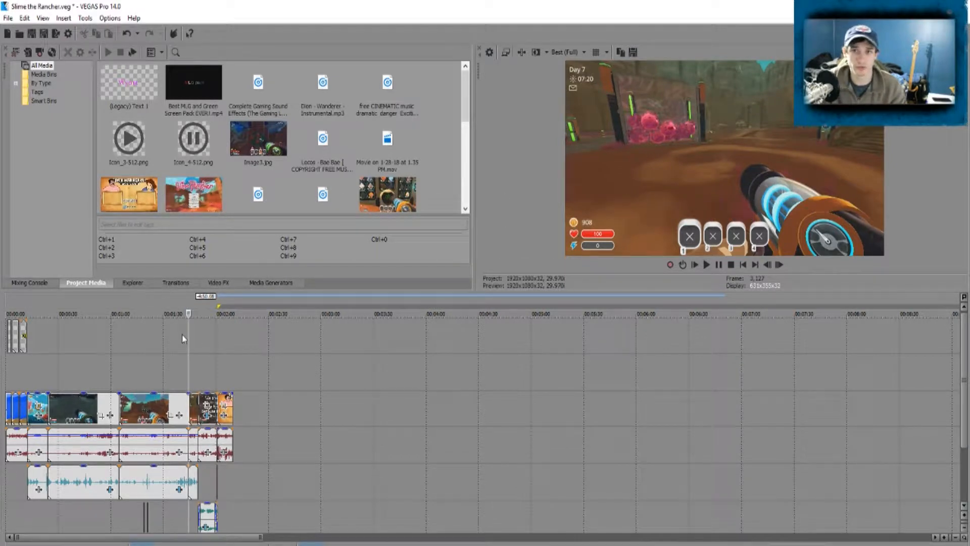
pyautogui.click(79, 356)
pyautogui.click(8, 386)
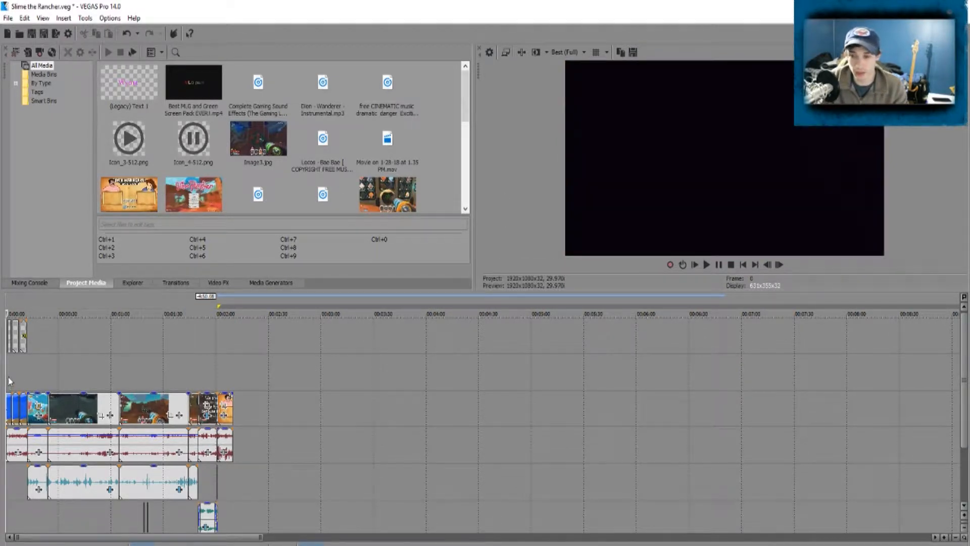
pyautogui.click(60, 366)
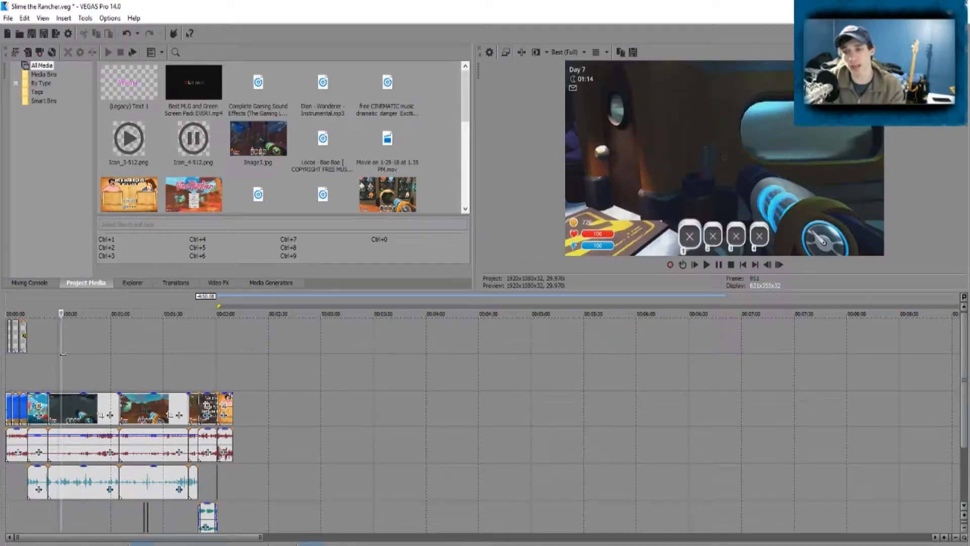
pyautogui.click(10, 368)
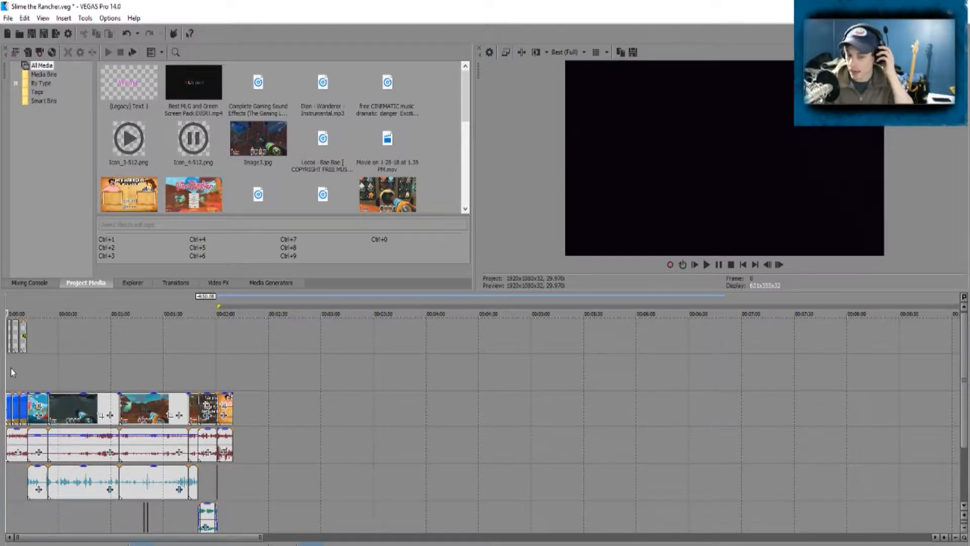
pyautogui.click(220, 378)
pyautogui.click(224, 378)
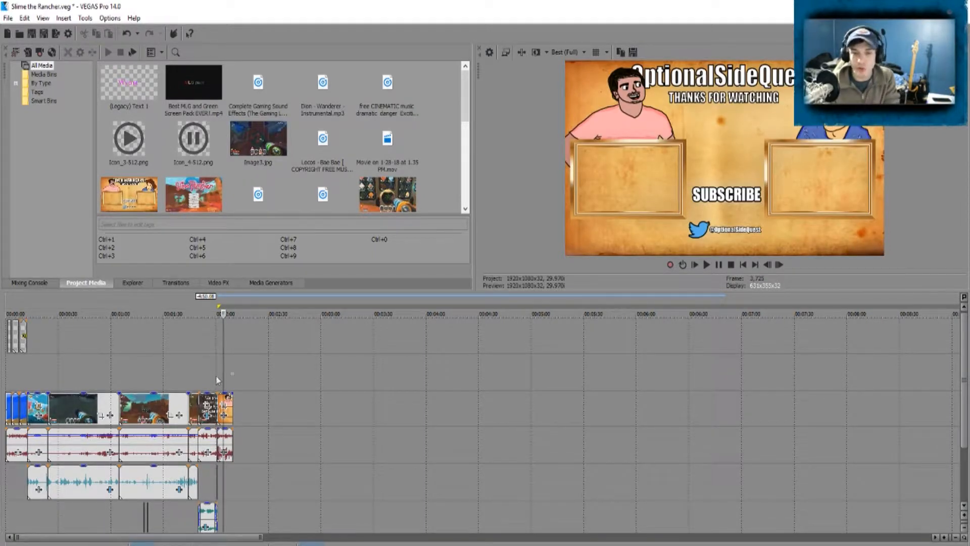
pyautogui.click(20, 375)
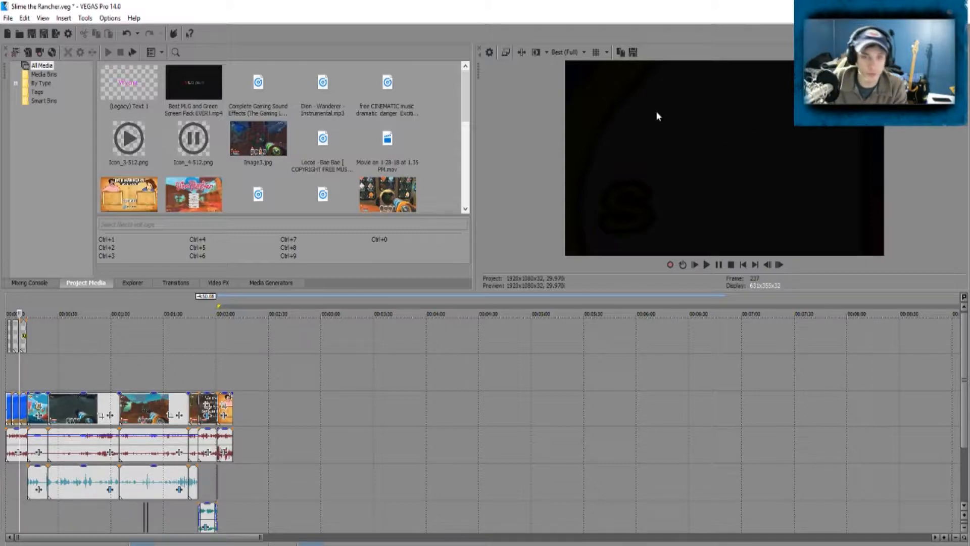
pyautogui.click(48, 376)
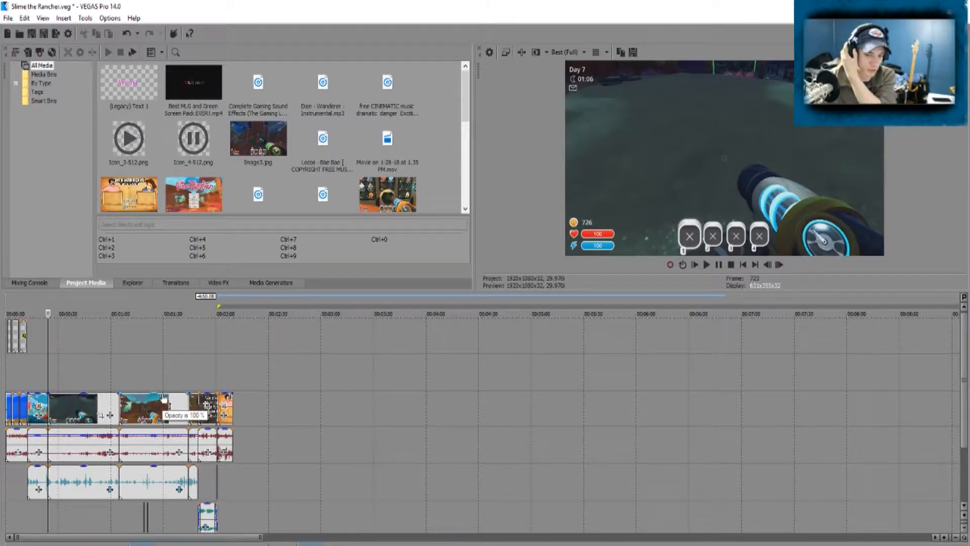
pyautogui.click(84, 371)
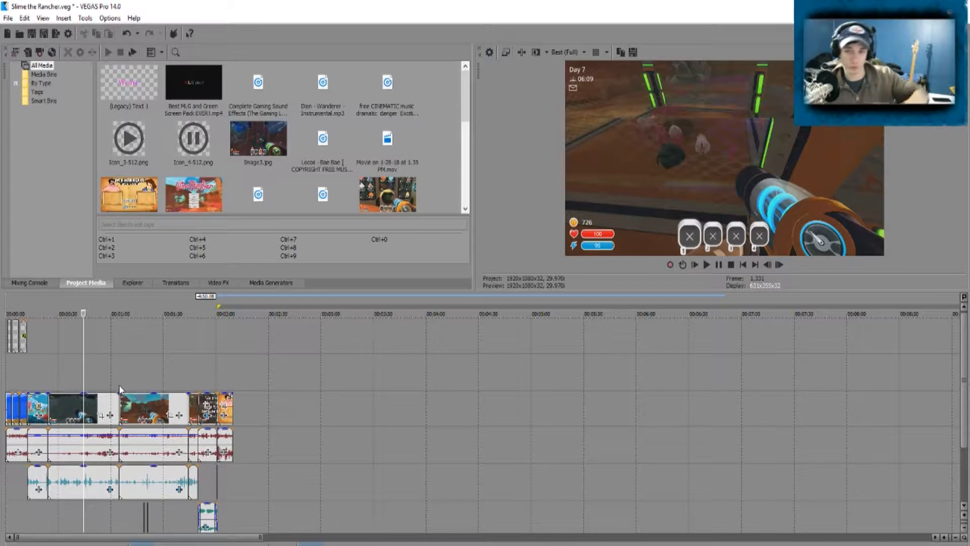
pyautogui.click(76, 378)
pyautogui.click(149, 375)
pyautogui.click(219, 373)
pyautogui.click(224, 372)
# Step: Add the VEGAS Brightness and Contrast effect to the second large gameplay clip
pyautogui.click(173, 372)
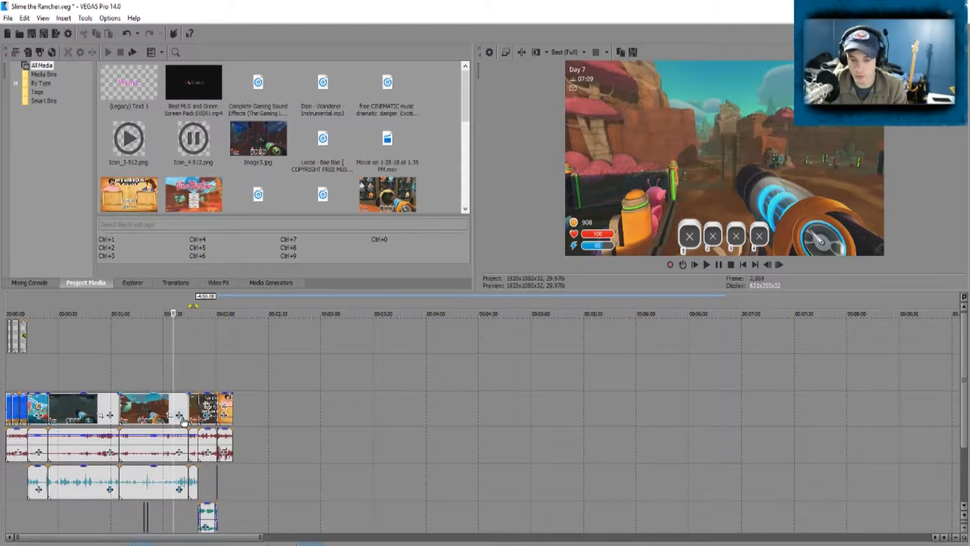
pyautogui.click(180, 417)
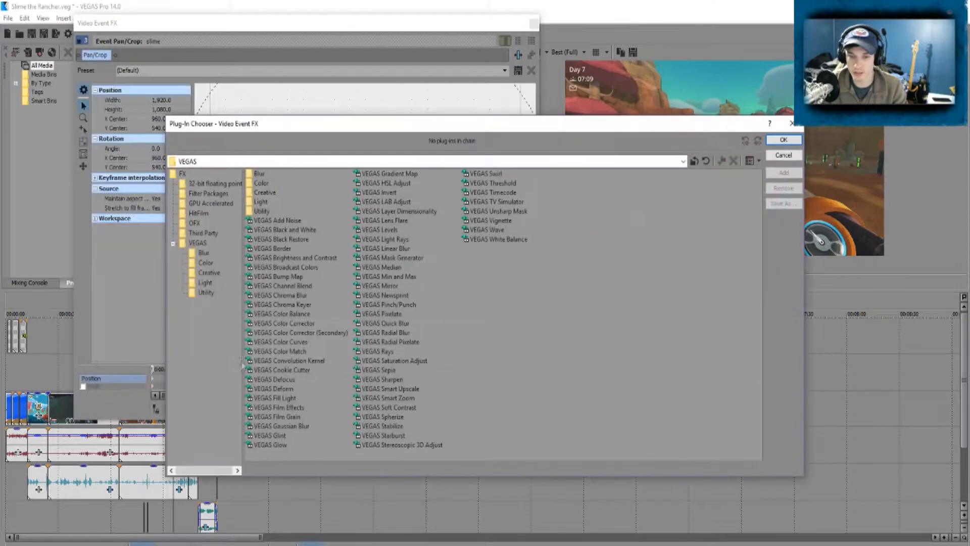
pyautogui.doubleClick(288, 259)
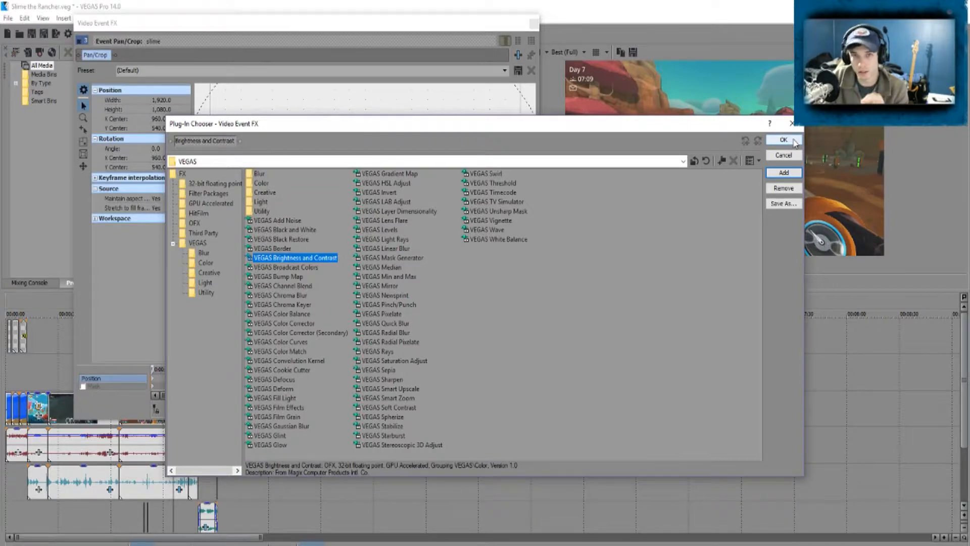
pyautogui.click(784, 140)
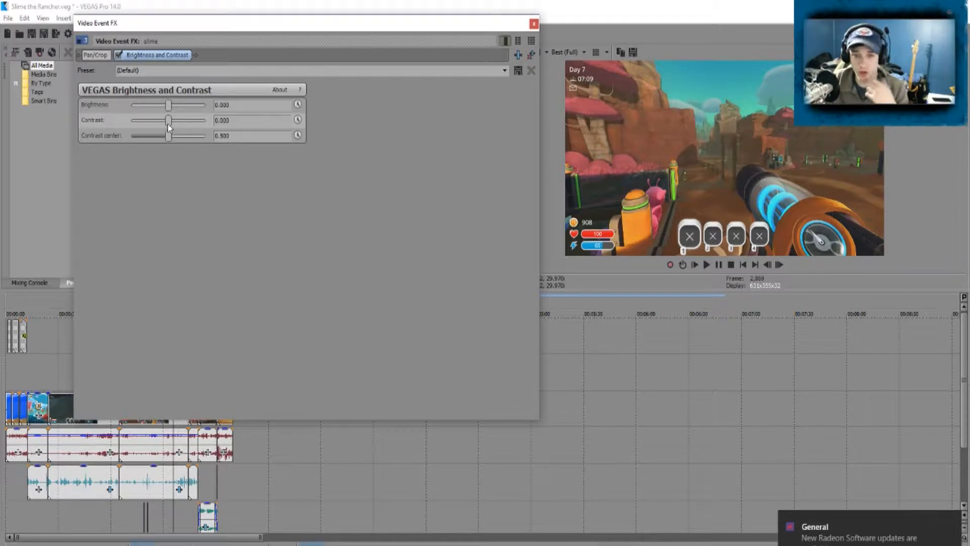
# Step: Set the effect's contrast to 0.129, raise its brightness very slightly, and close the effect window
pyautogui.moveTo(168, 124); pyautogui.dragTo(174, 125)
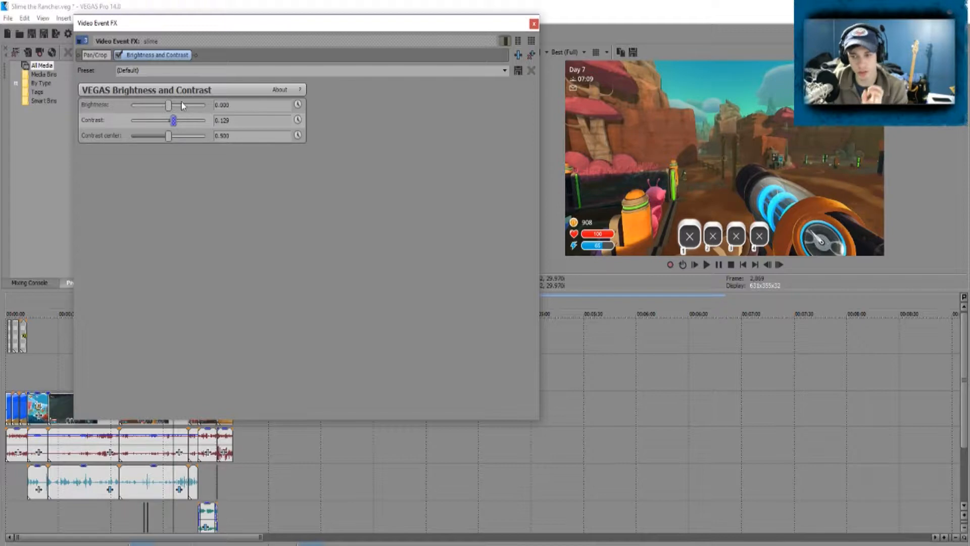
pyautogui.moveTo(169, 106); pyautogui.dragTo(170, 106)
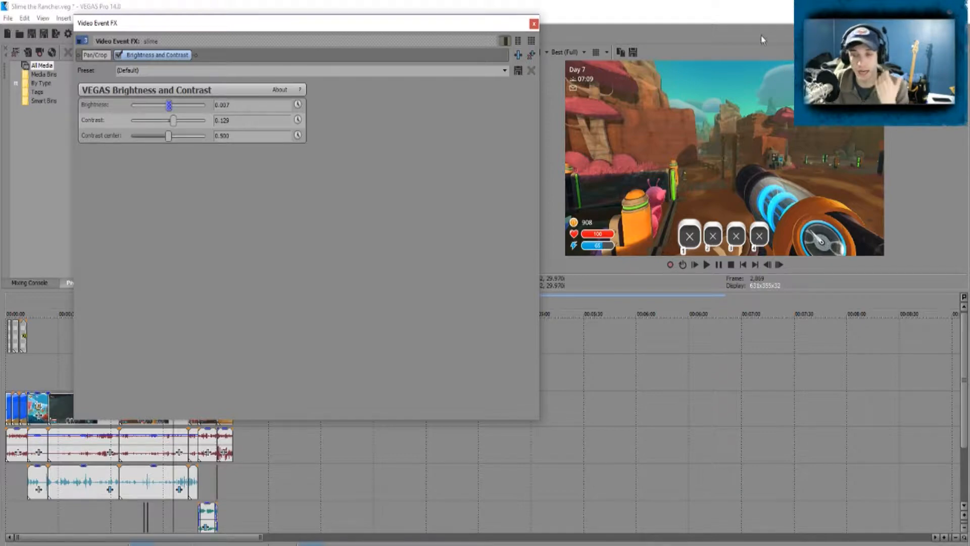
pyautogui.click(534, 23)
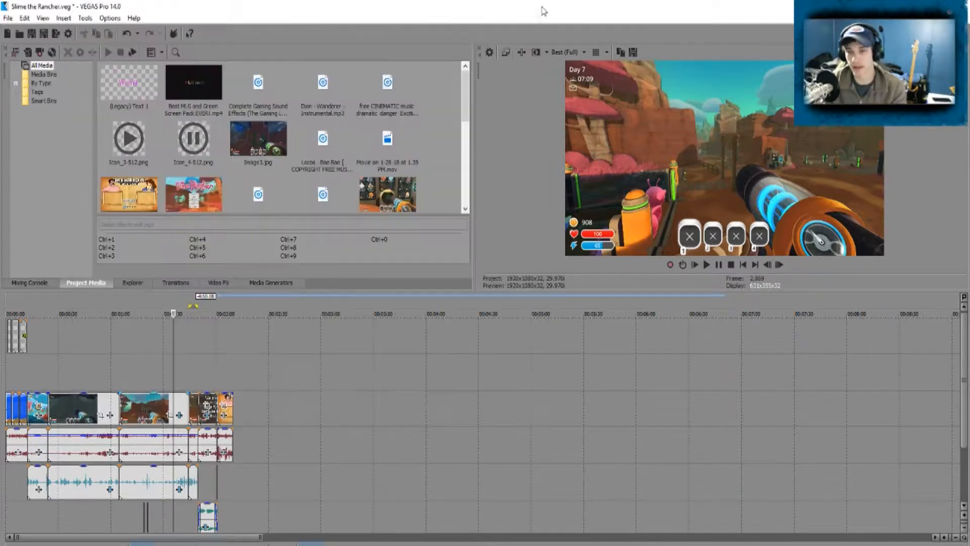
# Step: Play across the cut between the two large gameplay clips and compare frames on both sides of it
pyautogui.click(116, 382)
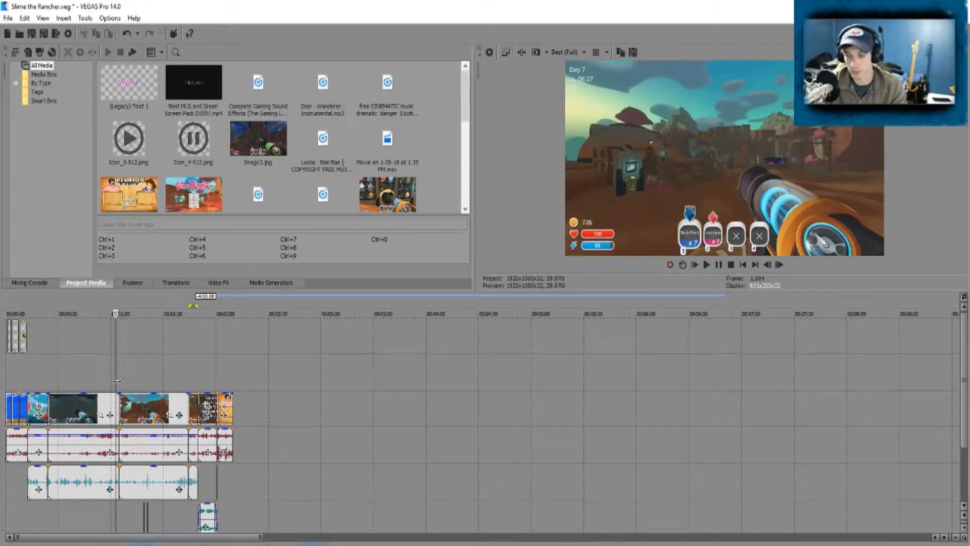
pyautogui.press('space')
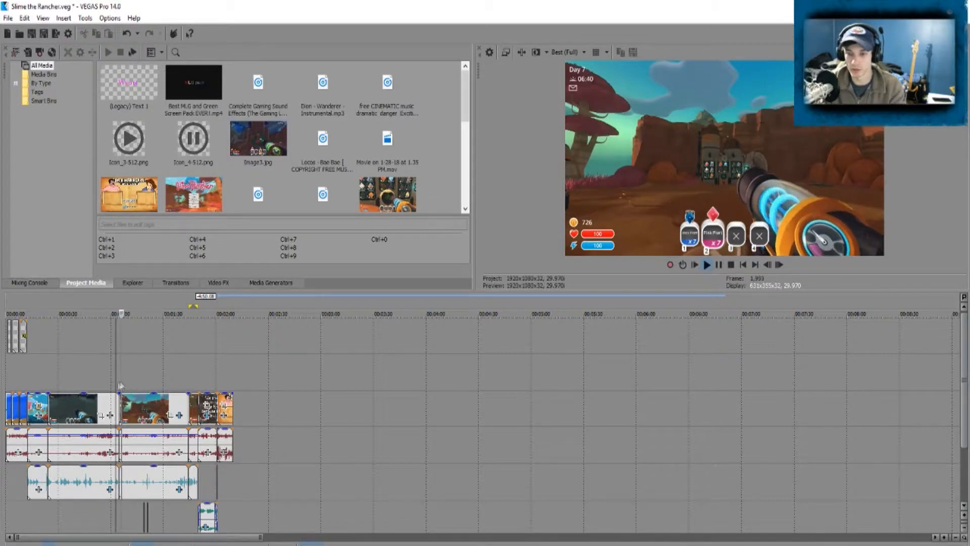
pyautogui.press('space')
pyautogui.click(120, 383)
pyautogui.click(131, 382)
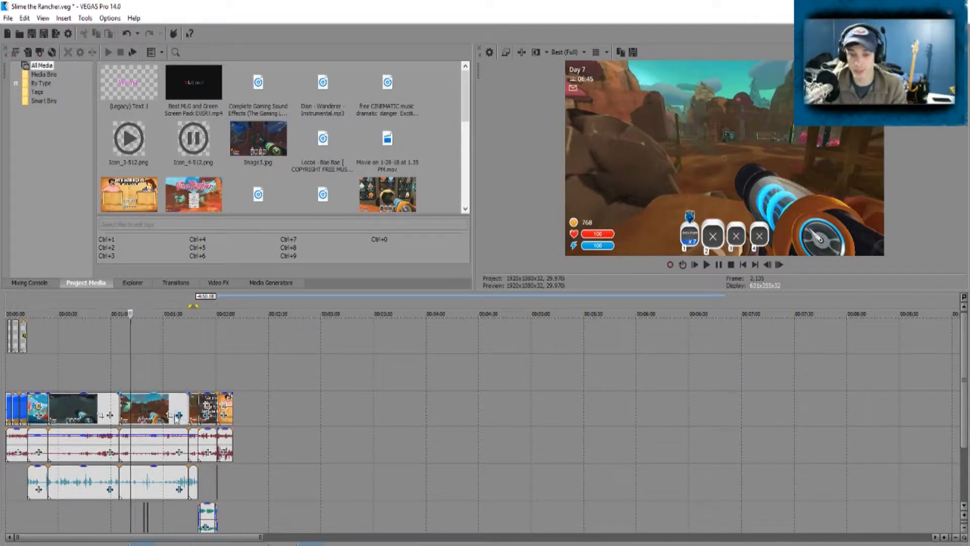
pyautogui.click(144, 394)
pyautogui.doubleClick(148, 410)
pyautogui.click(153, 412)
pyautogui.click(101, 381)
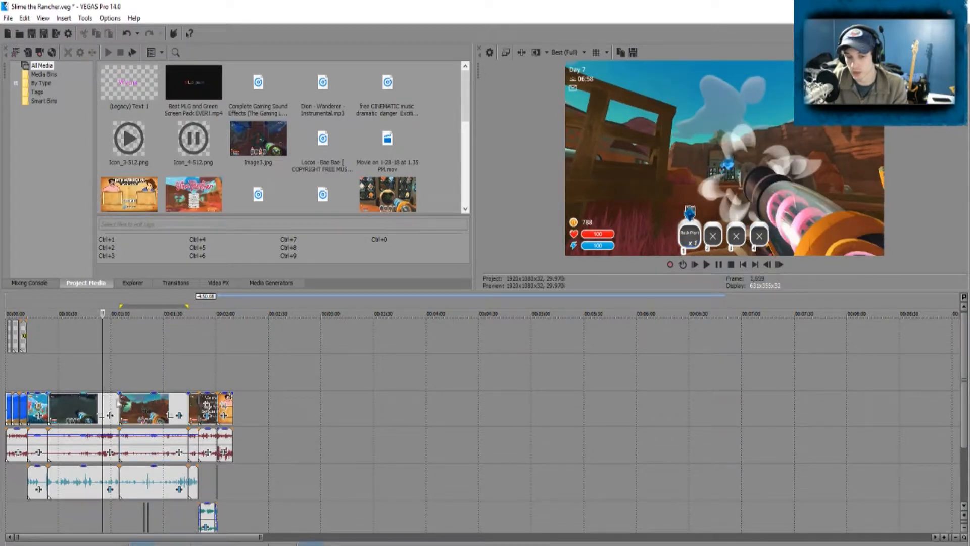
pyautogui.click(109, 377)
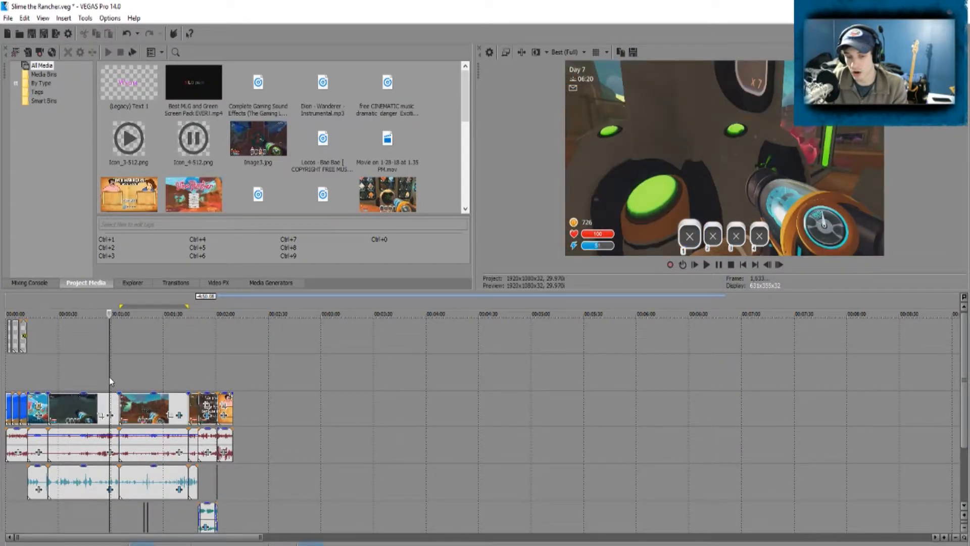
# Step: Split the first large gameplay clip around its middle, at frame 1,365, and undo the split
pyautogui.click(83, 410)
pyautogui.press('s')
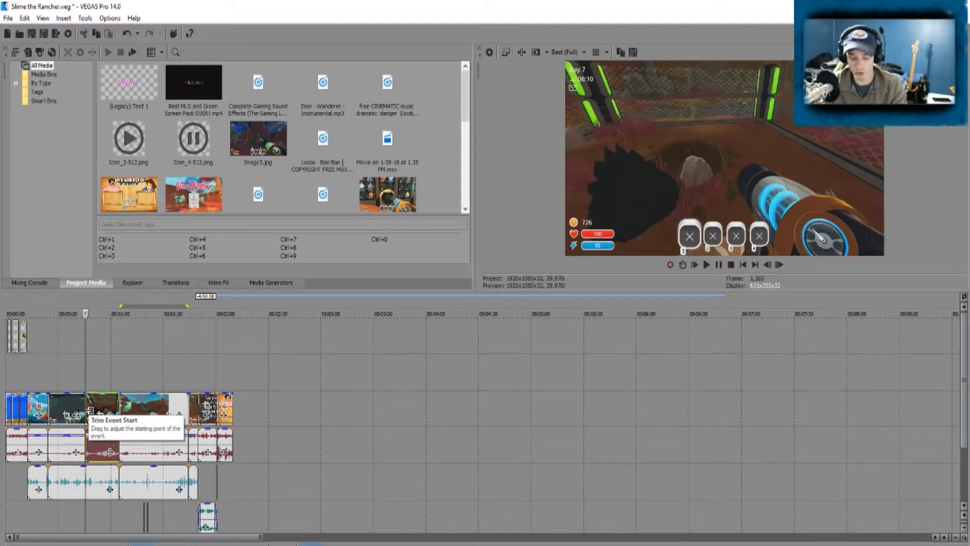
pyautogui.hotkey('ctrl', 'z')
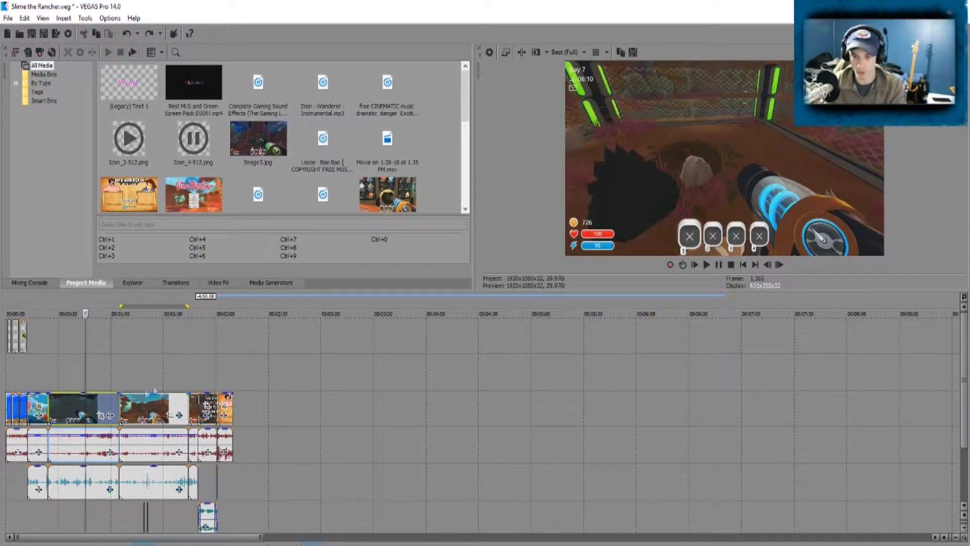
# Step: Place the Great Slime Massacre Slime Rancher episode video on the timeline after the existing clips and shift it slightly later
pyautogui.scroll(-2, 326, 134)
pyautogui.moveTo(378, 127); pyautogui.dragTo(333, 423)
pyautogui.scroll(-4, 434, 410)
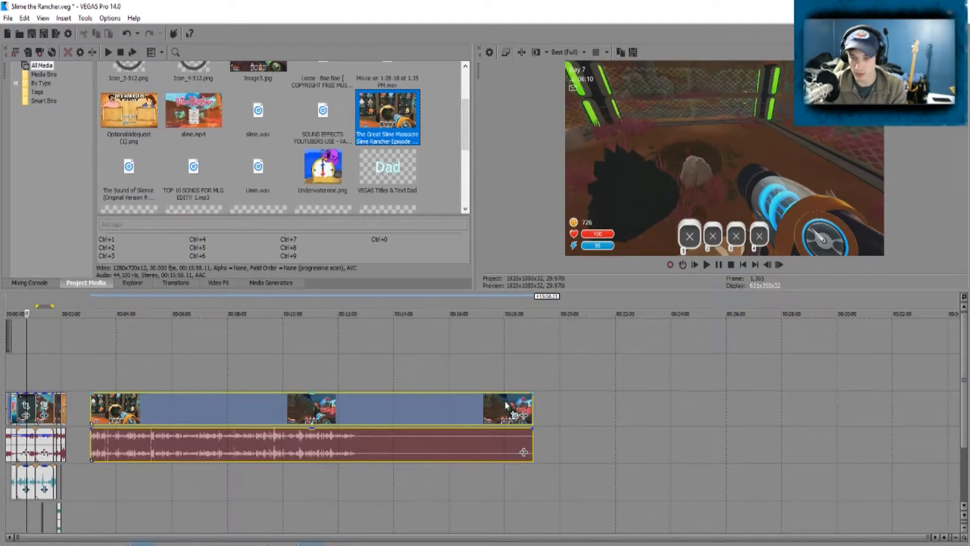
pyautogui.click(176, 412)
pyautogui.click(225, 414)
pyautogui.moveTo(225, 413); pyautogui.dragTo(229, 414)
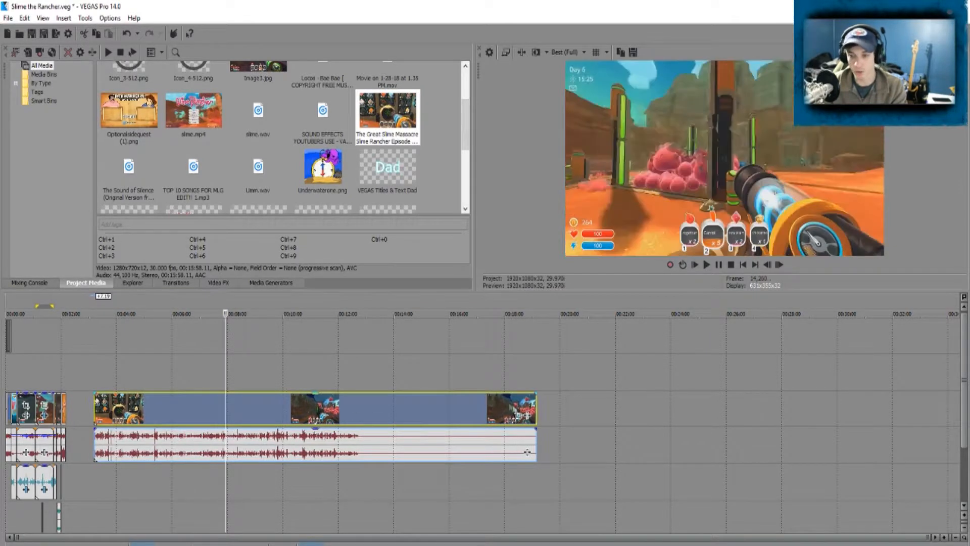
# Step: Apply VEGAS Brightness and Contrast to the Great Slime Massacre clip with contrast 0.048 and brightness -0.048
pyautogui.click(528, 417)
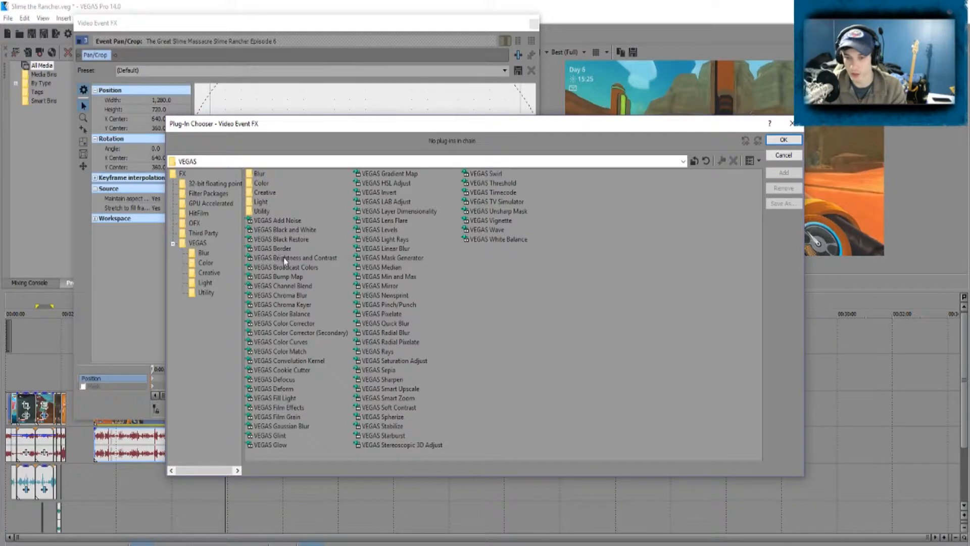
pyautogui.doubleClick(284, 259)
pyautogui.click(784, 140)
pyautogui.moveTo(170, 123); pyautogui.dragTo(173, 124)
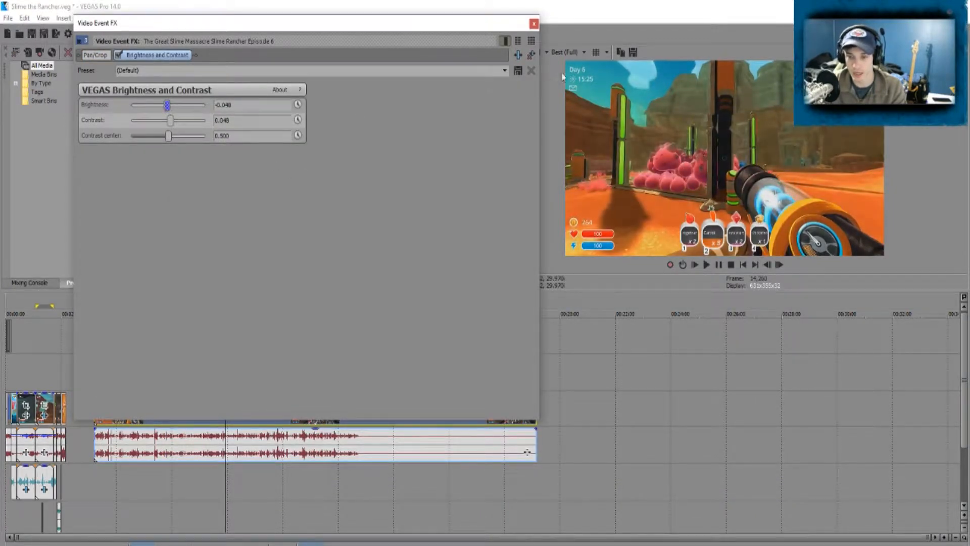
pyautogui.click(534, 23)
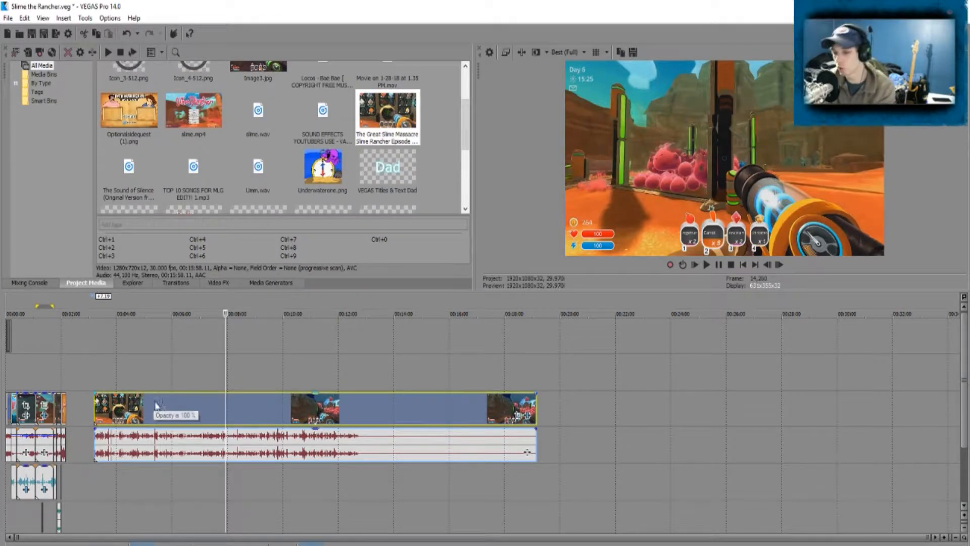
# Step: Preview the earlier gameplay clips and reveal the track headers beside the timeline
pyautogui.click(32, 369)
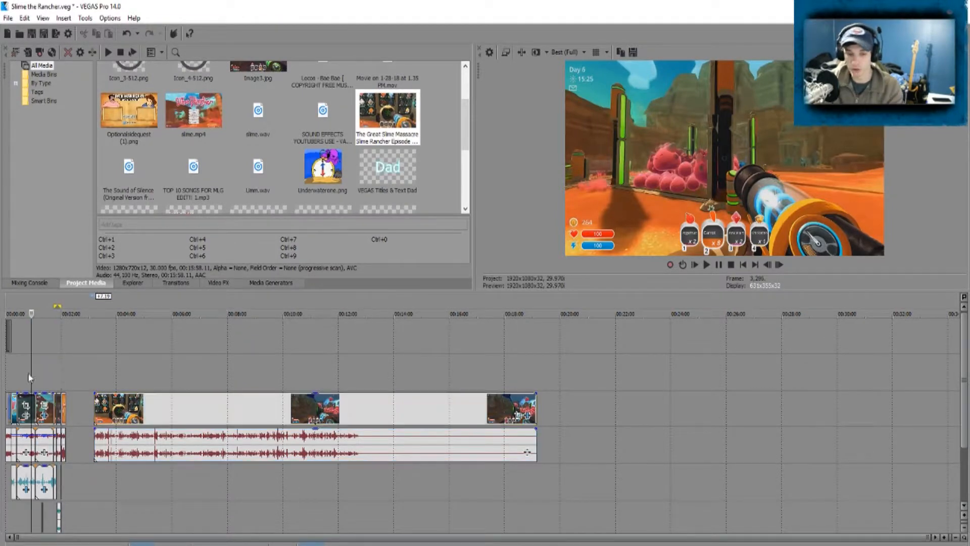
pyautogui.click(28, 368)
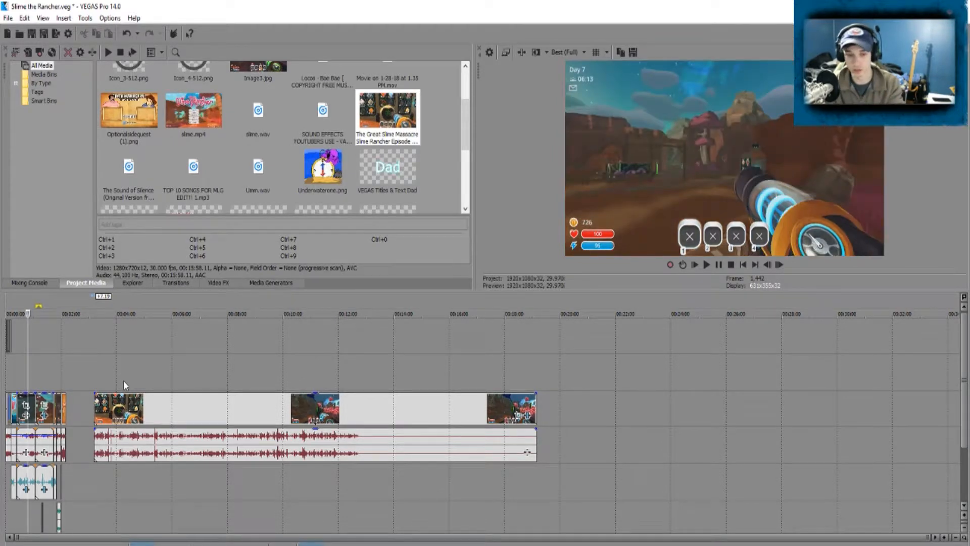
pyautogui.moveTo(4, 363); pyautogui.dragTo(71, 362)
# Step: Split the Great Slime Massacre clip just before the 00:10:00 mark and at 00:12:58.11, and select the last piece
pyautogui.click(342, 357)
pyautogui.click(329, 394)
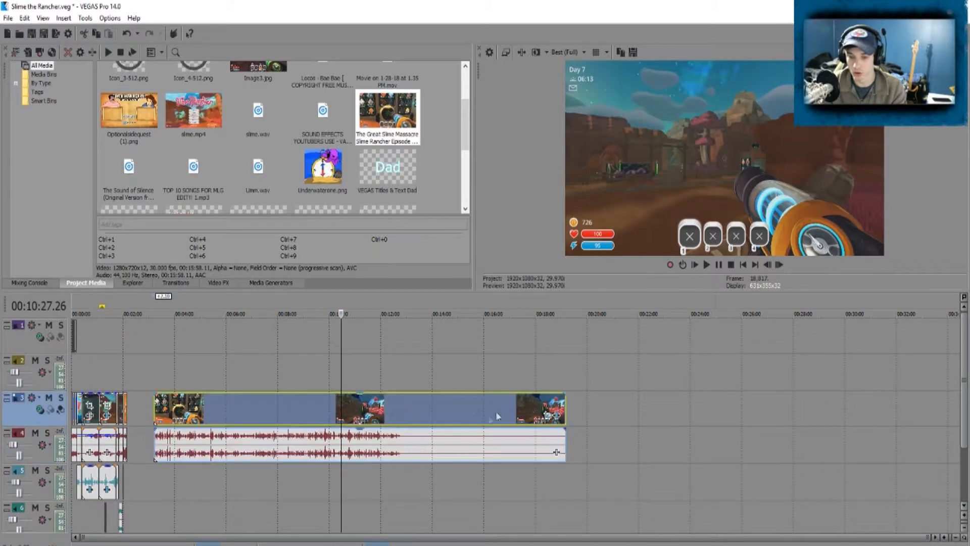
pyautogui.click(320, 415)
pyautogui.press('s')
pyautogui.click(405, 417)
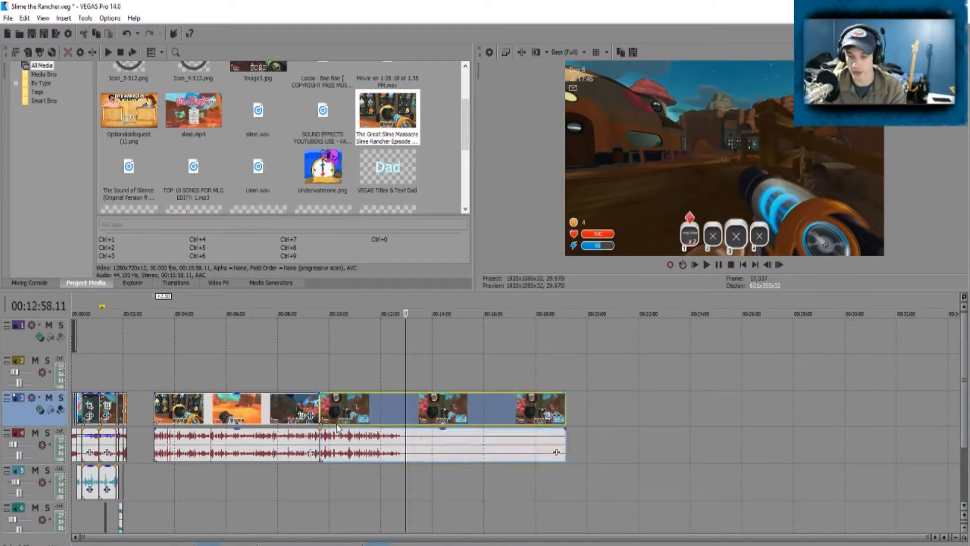
pyautogui.press('s')
pyautogui.click(458, 420)
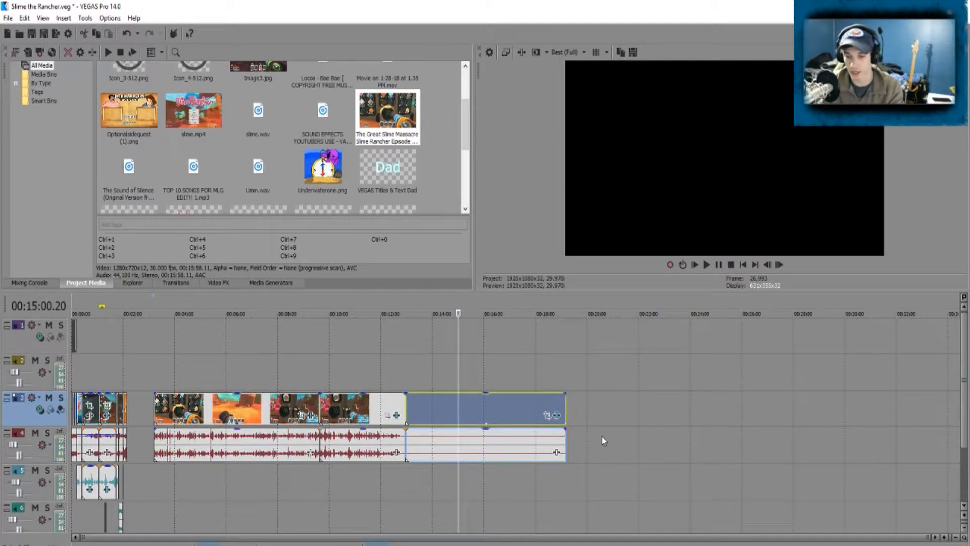
# Step: Delete all the split pieces of the Great Slime Massacre clip from the timeline
pyautogui.click(481, 414)
pyautogui.press('Delete')
pyautogui.click(365, 412)
pyautogui.press('Delete')
pyautogui.press('Delete')
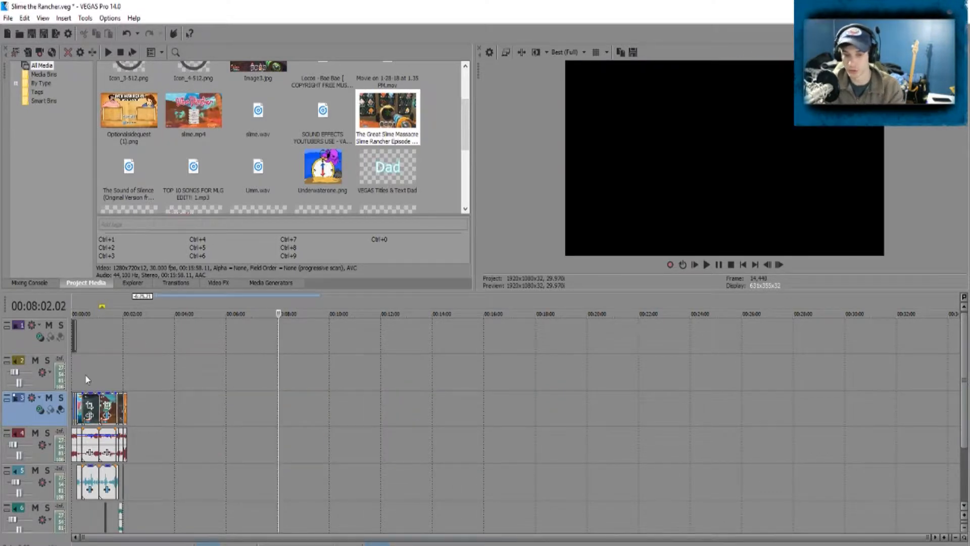
# Step: Review the remaining earlier gameplay clips at several points of the timeline in the preview
pyautogui.click(87, 379)
pyautogui.scroll(5, 162, 405)
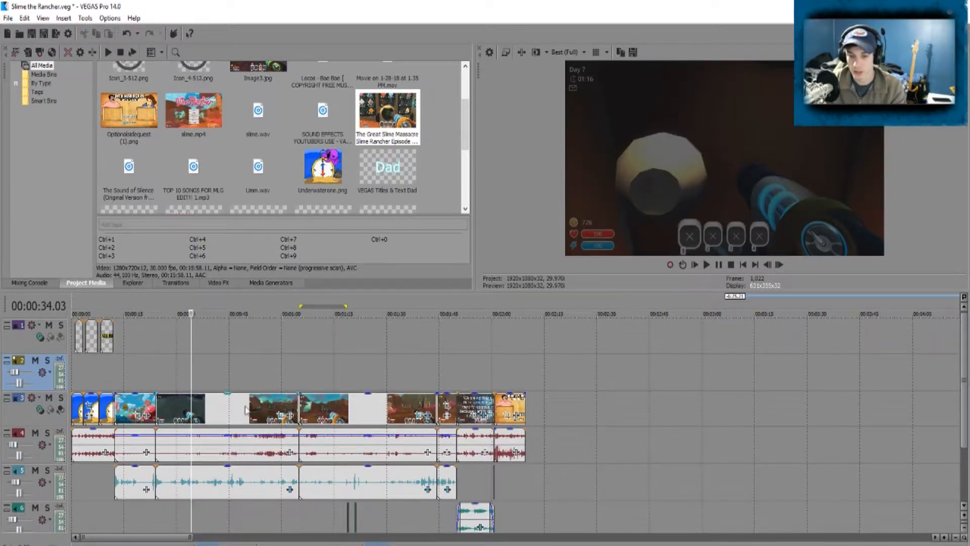
pyautogui.click(334, 407)
pyautogui.click(383, 409)
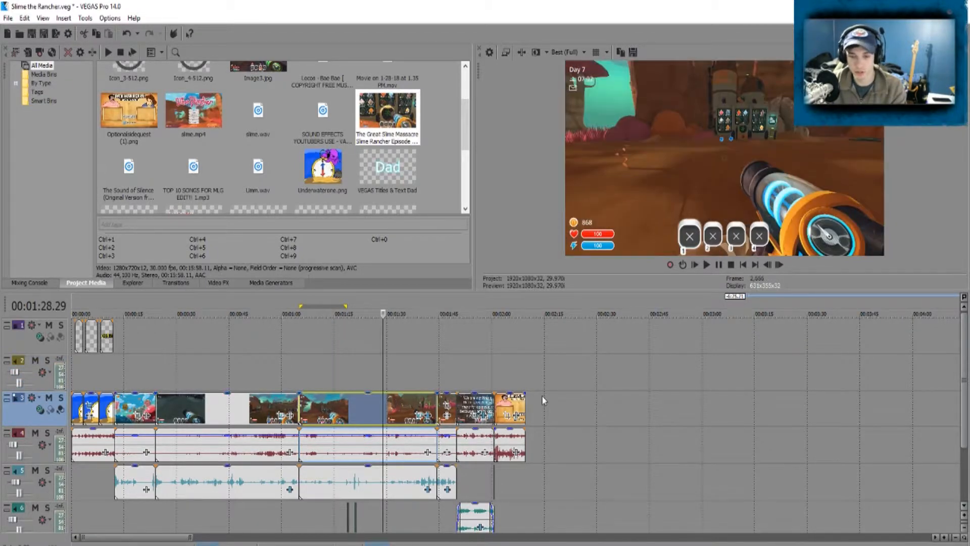
pyautogui.click(473, 375)
pyautogui.click(367, 402)
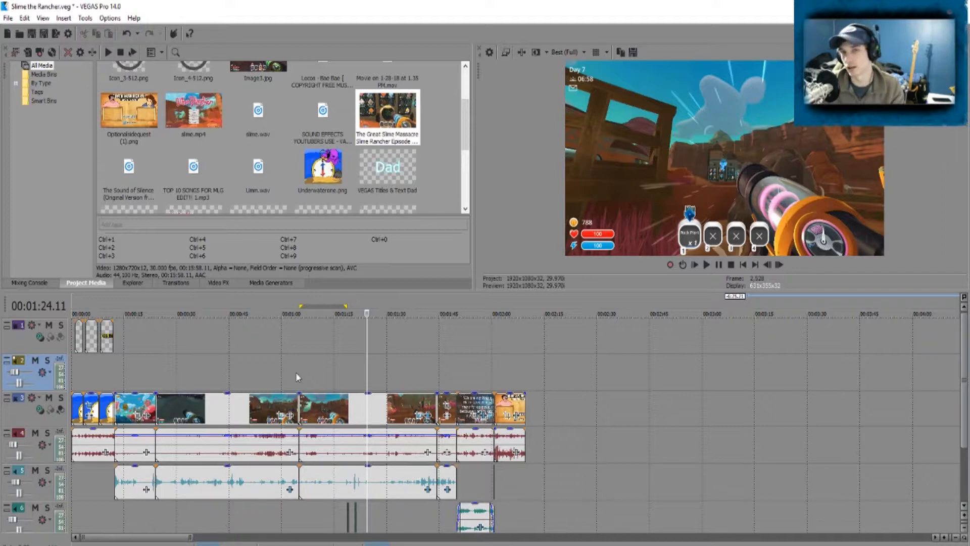
pyautogui.click(275, 374)
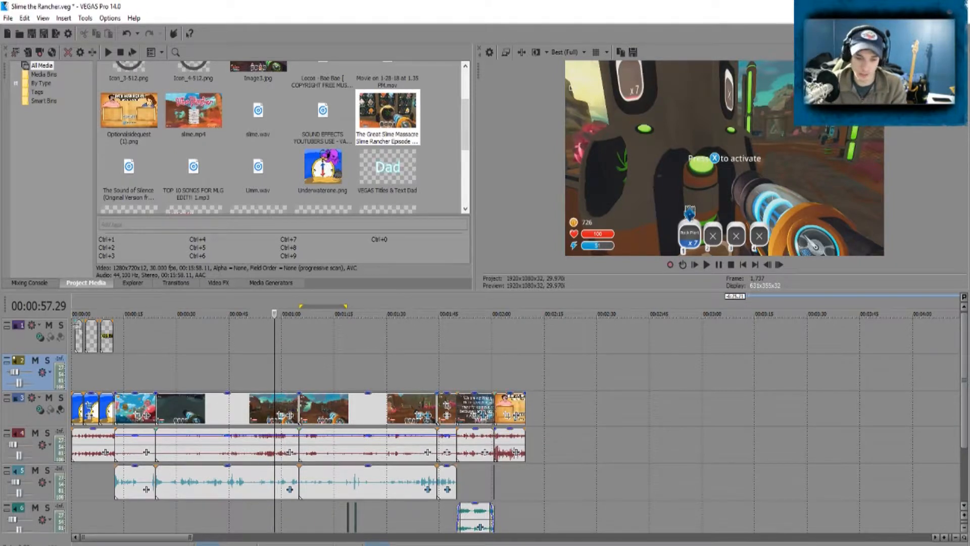
# Step: Show the Mixing Console and play the gameplay from about 00:00:37 and 00:00:57 to check the audio levels
pyautogui.click(30, 283)
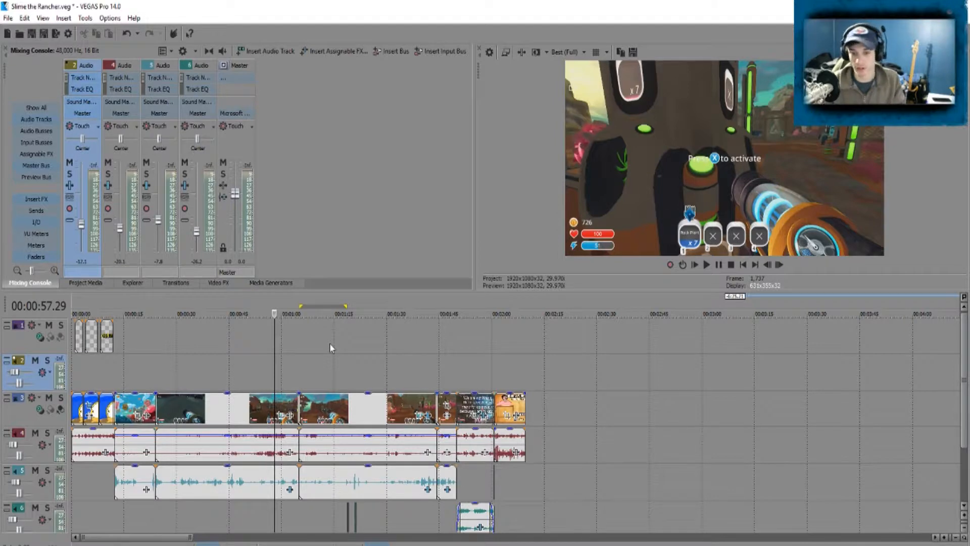
pyautogui.click(204, 361)
pyautogui.press('space')
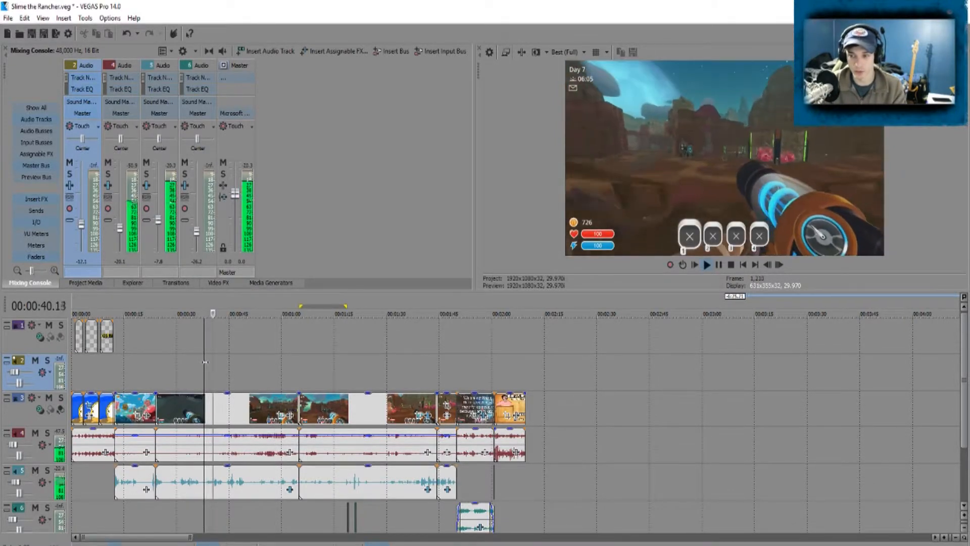
pyautogui.press('space')
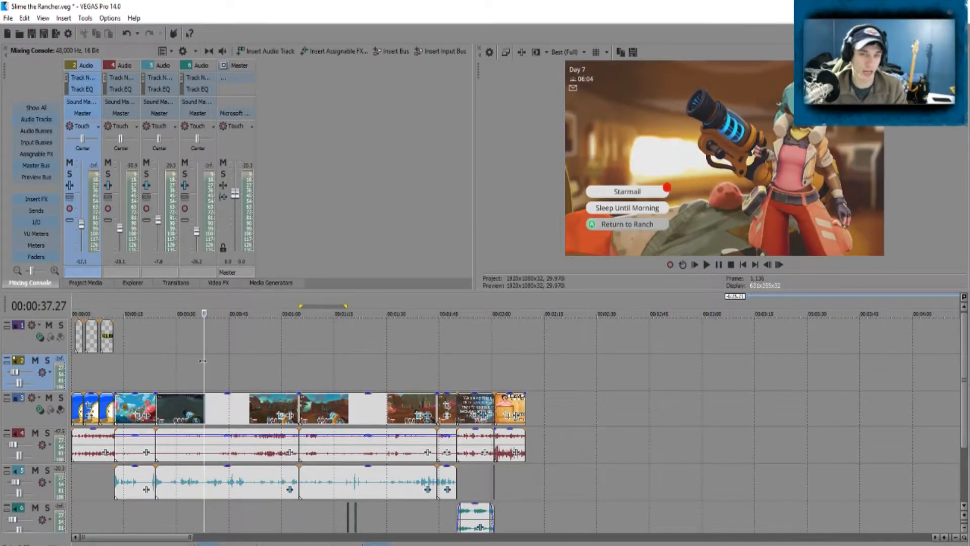
pyautogui.click(273, 379)
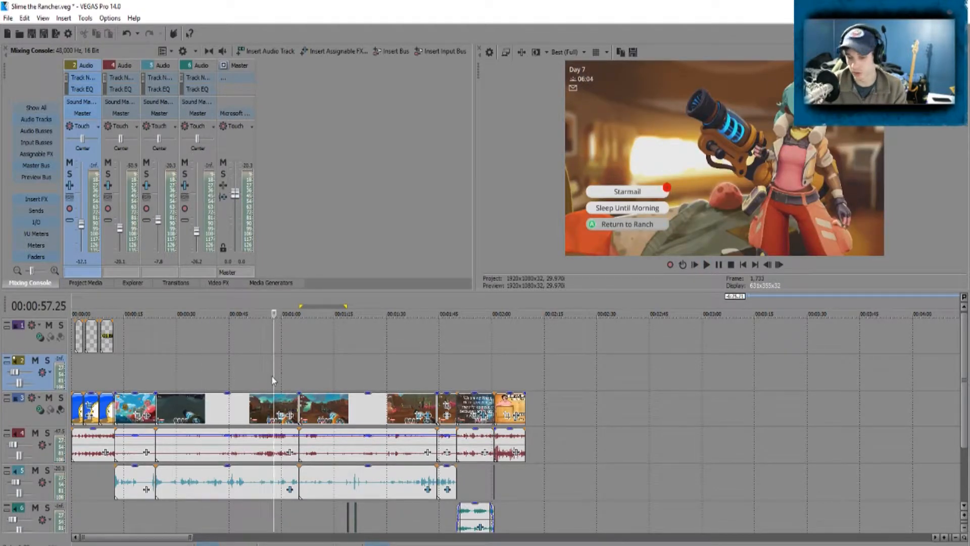
pyautogui.press('space')
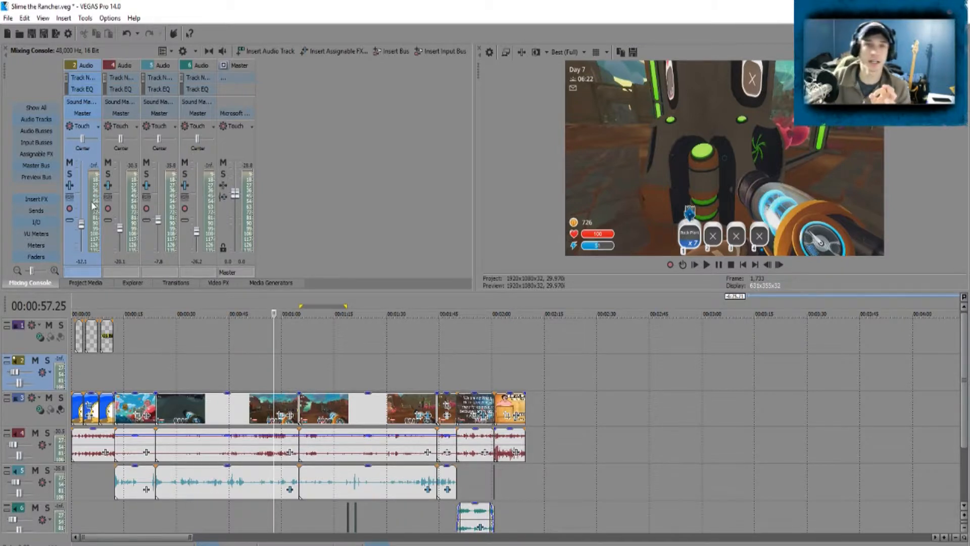
# Step: Examine the second commentary clip on audio track 5 and play the disclaimer section from about 00:01:56 to check its levels
pyautogui.click(197, 387)
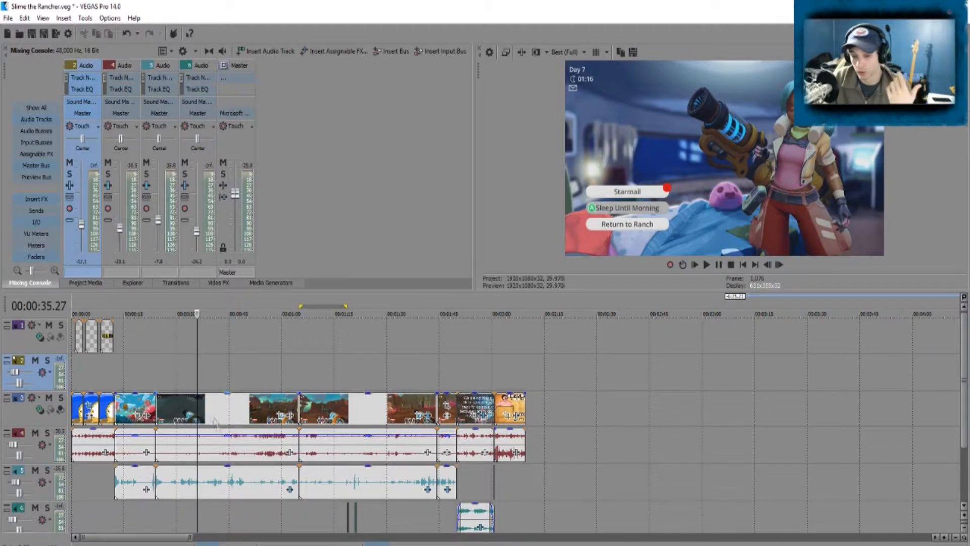
pyautogui.click(229, 482)
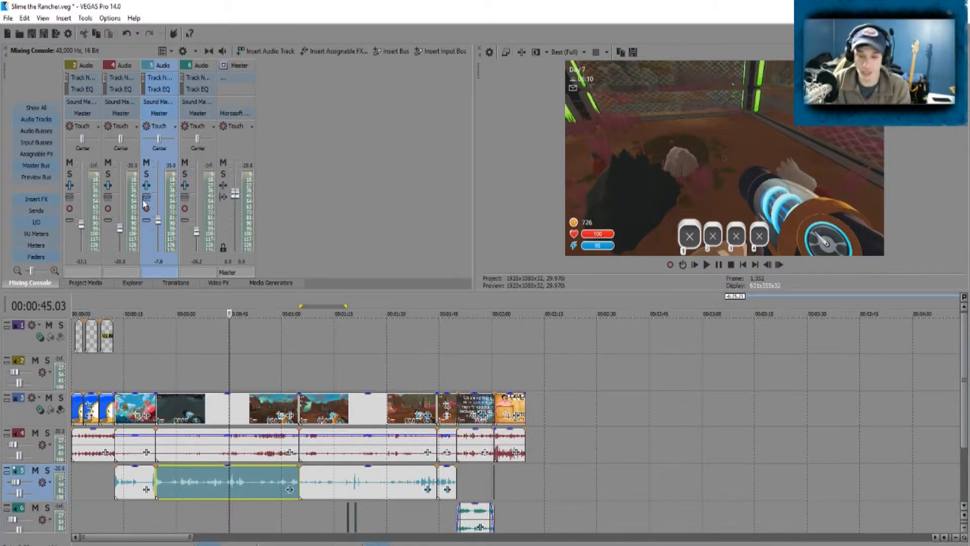
pyautogui.click(481, 500)
pyautogui.press('space')
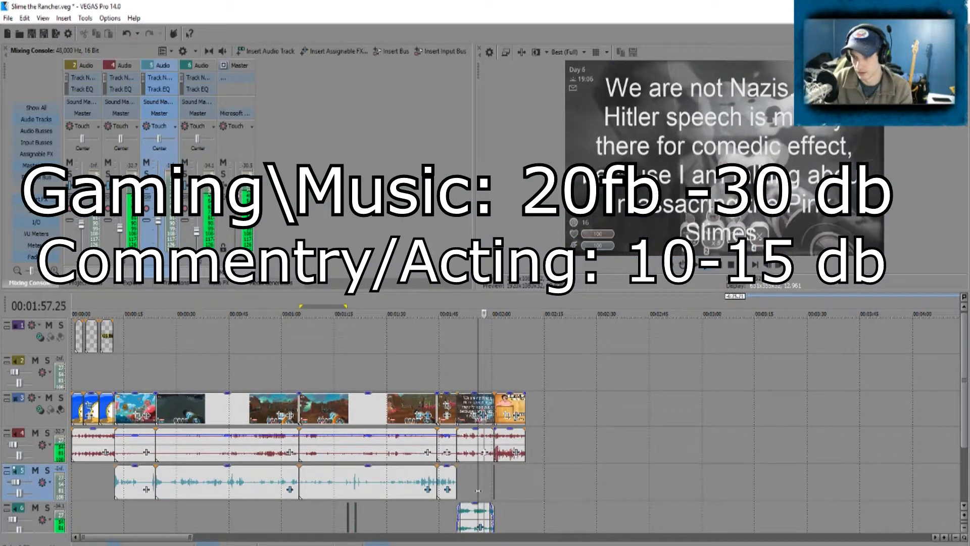
pyautogui.press('space')
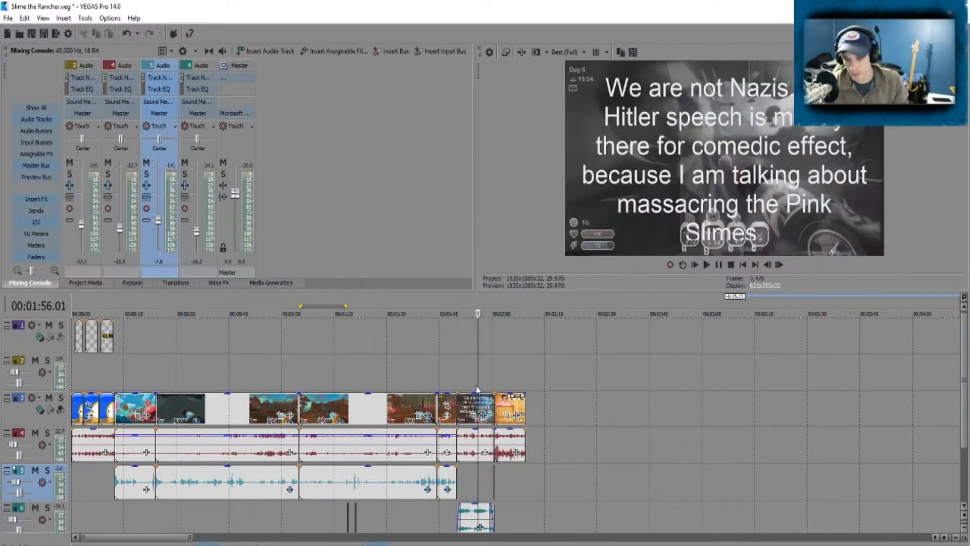
# Step: Select the disclaimer section's speech clip and game audio clip in turn, and play from about 00:01:55 to compare their levels
pyautogui.click(476, 375)
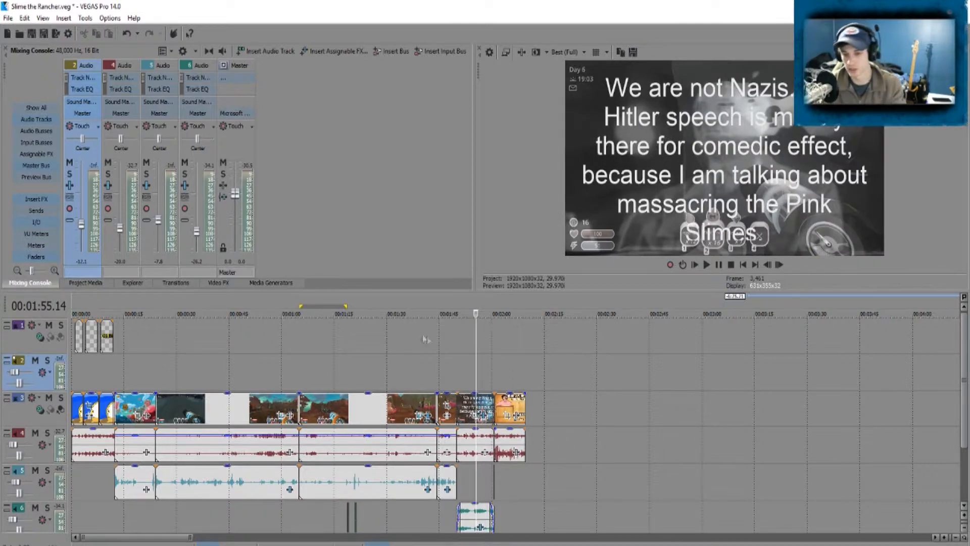
pyautogui.click(461, 362)
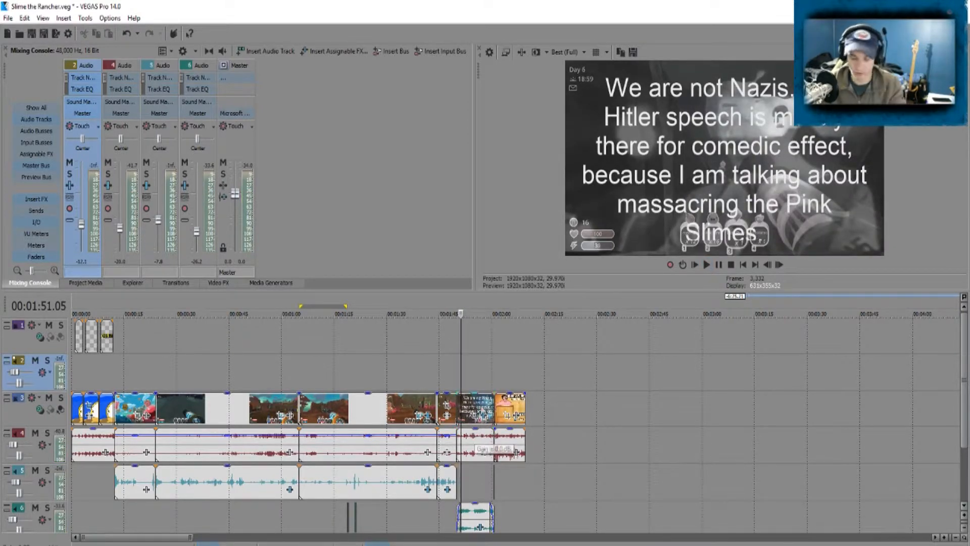
pyautogui.click(469, 529)
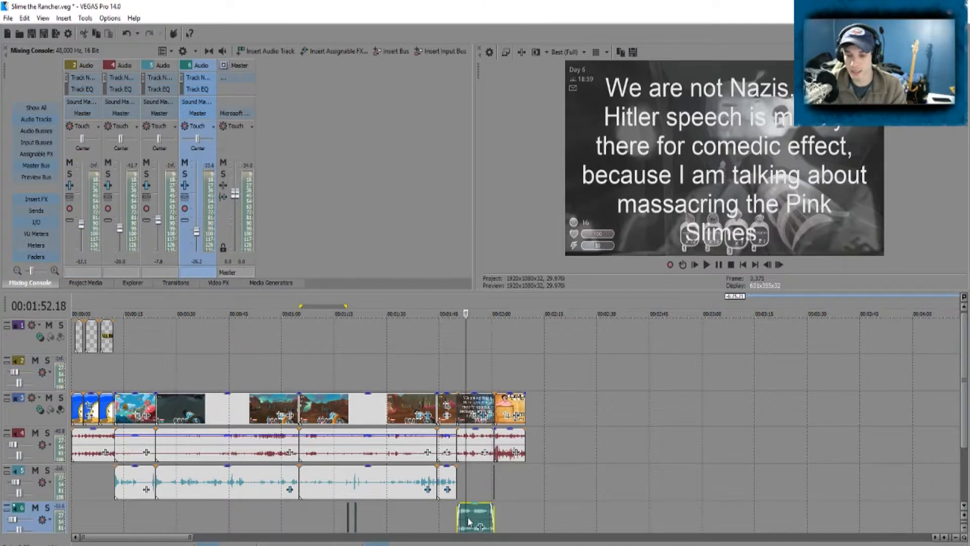
pyautogui.click(475, 483)
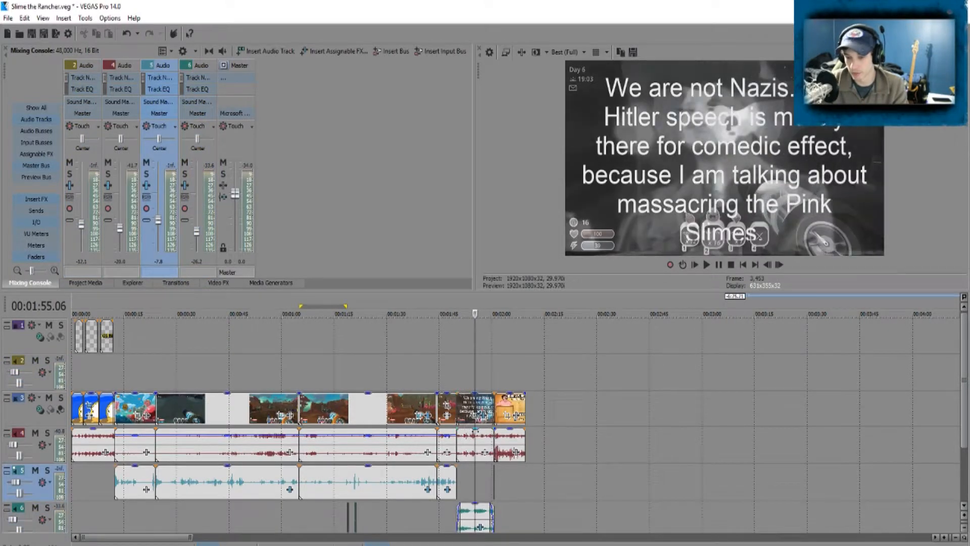
pyautogui.click(478, 445)
pyautogui.press('space')
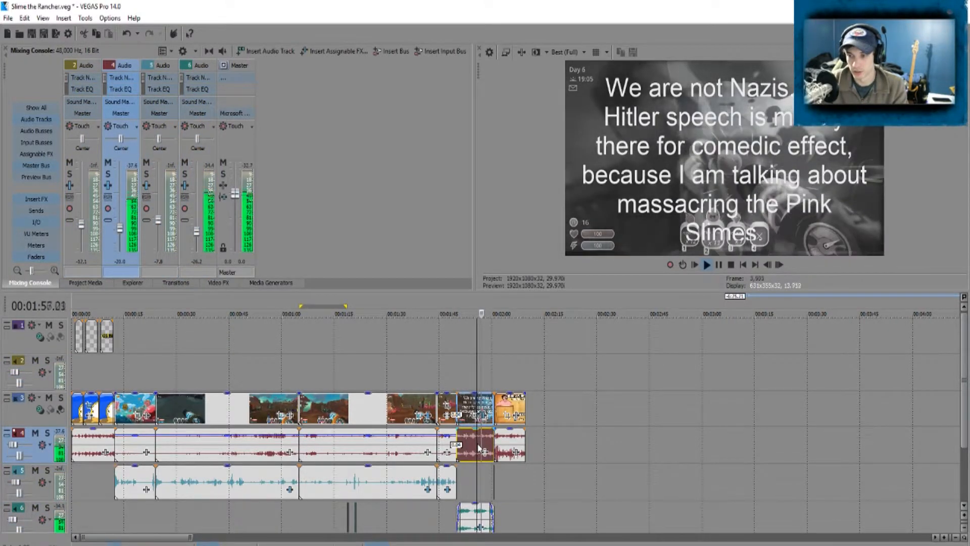
pyautogui.press('space')
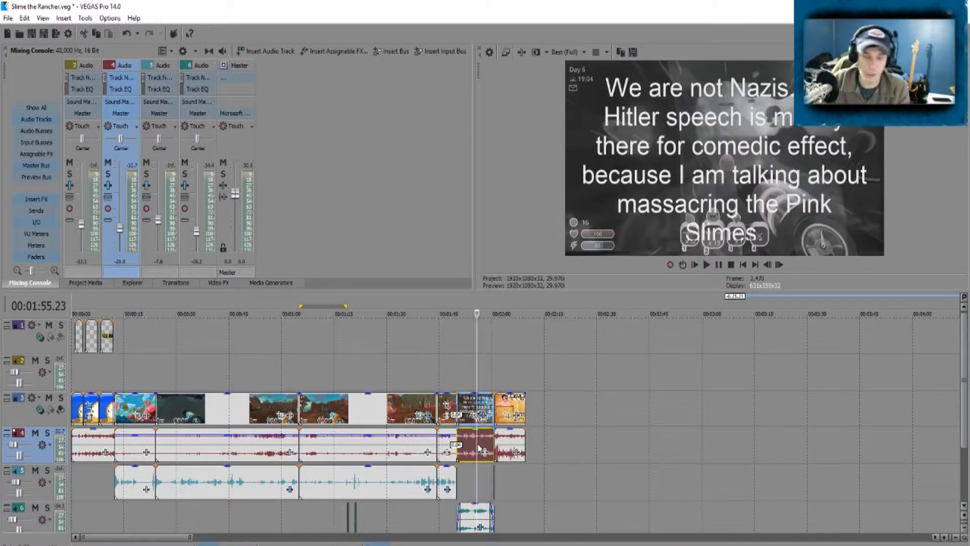
# Step: Examine the gameplay, sound effect and disclaimer sections at various points of the timeline against the track volumes in the mixer
pyautogui.click(445, 365)
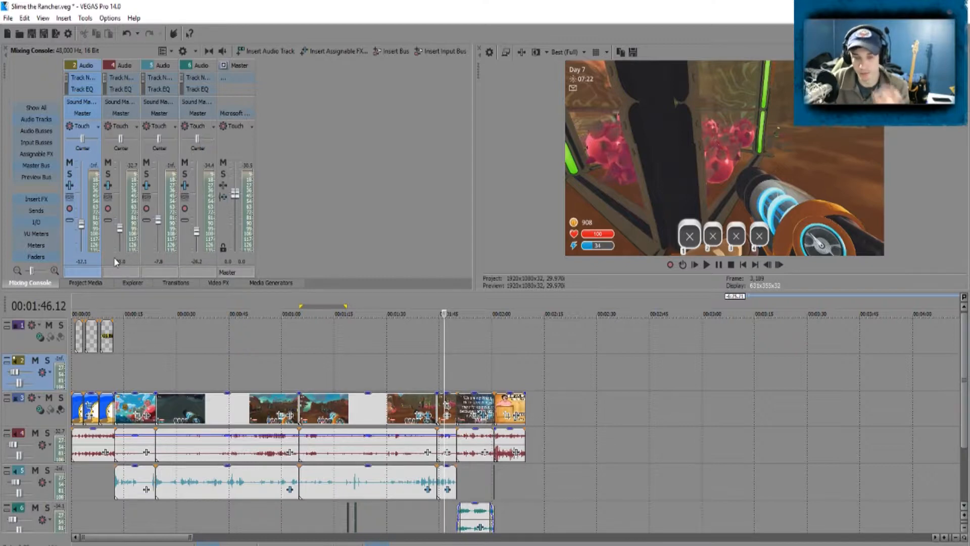
pyautogui.click(240, 366)
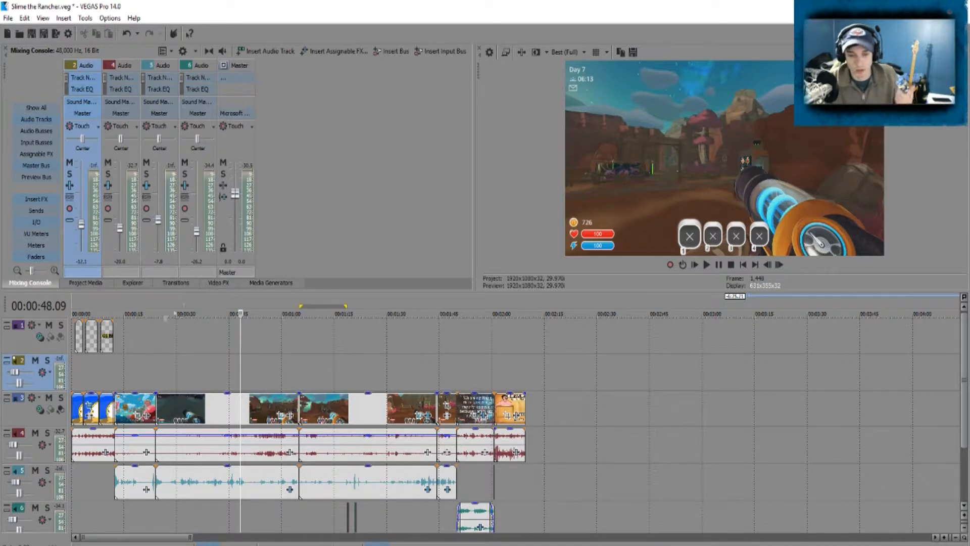
pyautogui.click(164, 369)
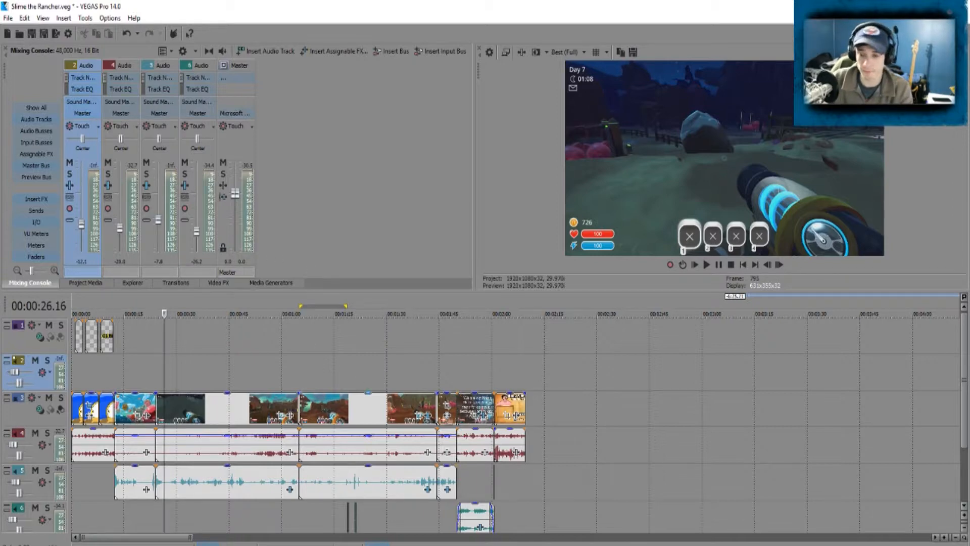
pyautogui.click(476, 367)
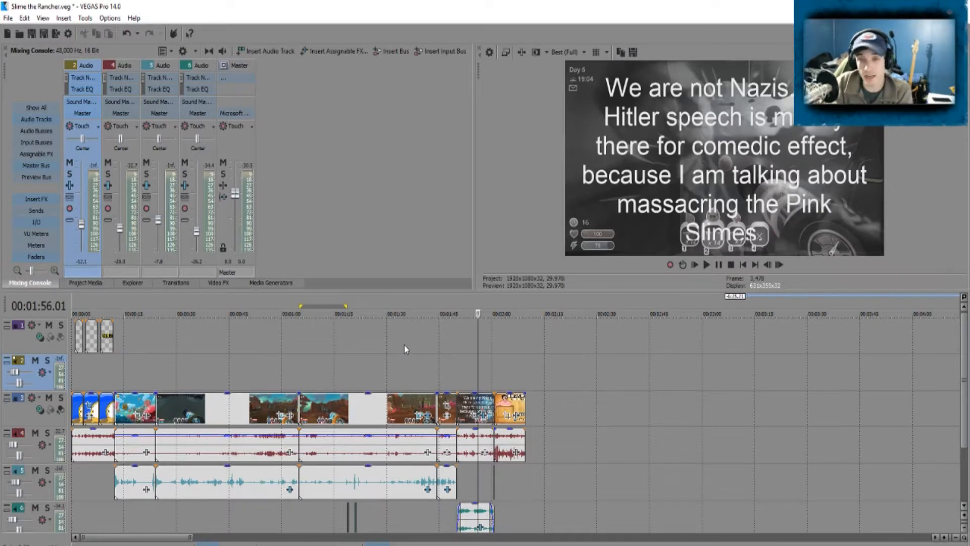
pyautogui.click(350, 336)
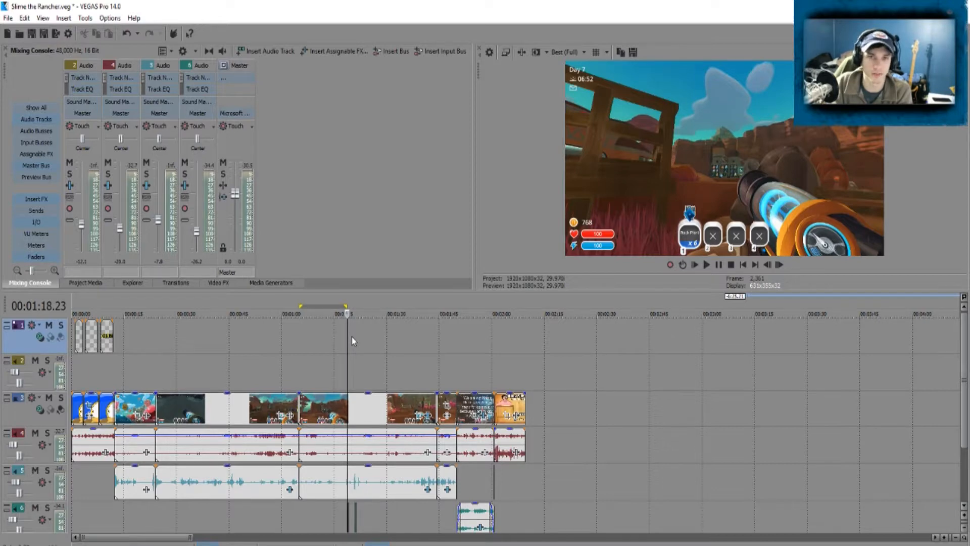
pyautogui.click(354, 338)
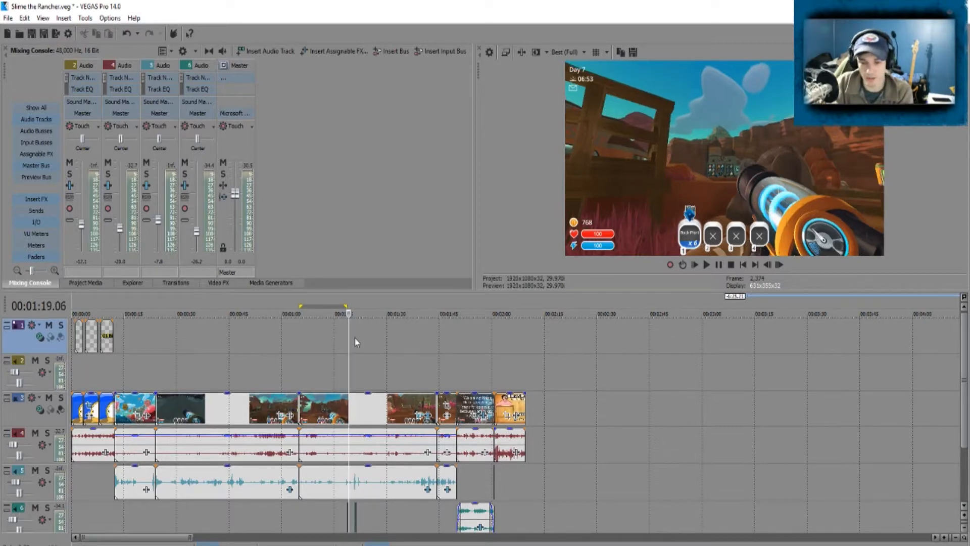
pyautogui.click(324, 314)
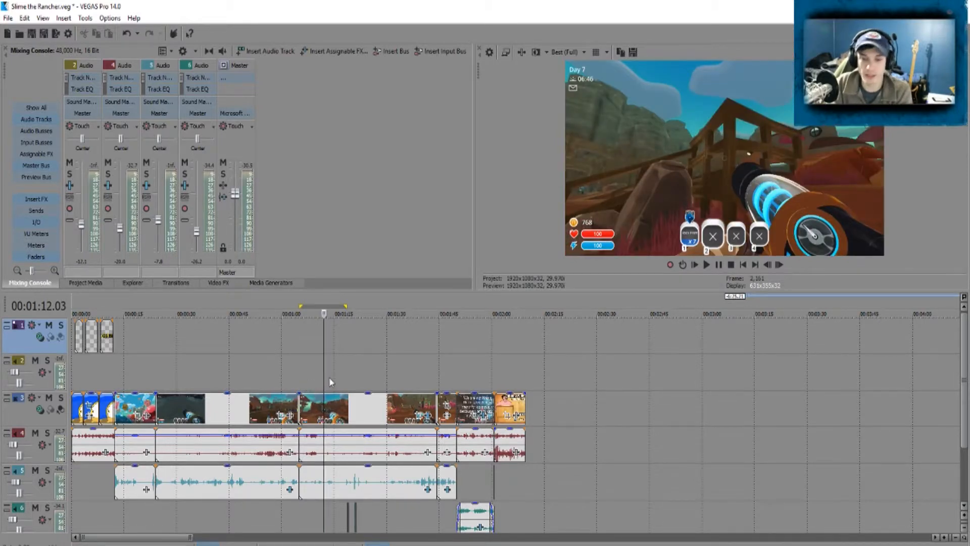
pyautogui.click(477, 488)
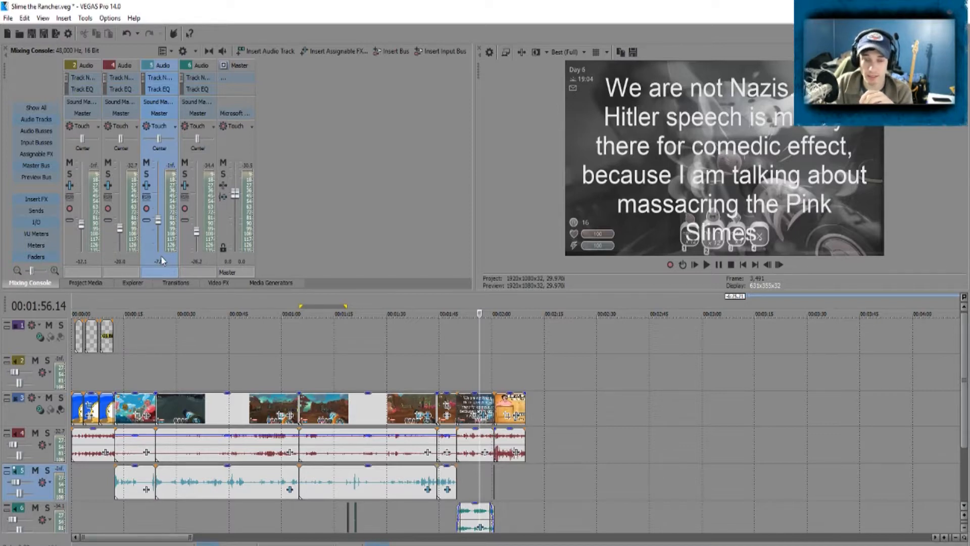
pyautogui.click(299, 363)
pyautogui.click(464, 360)
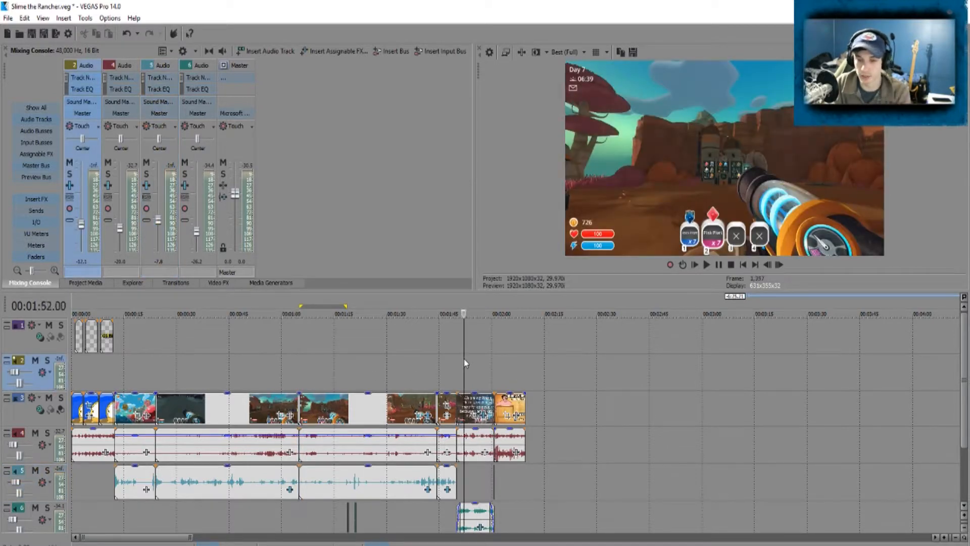
pyautogui.click(399, 360)
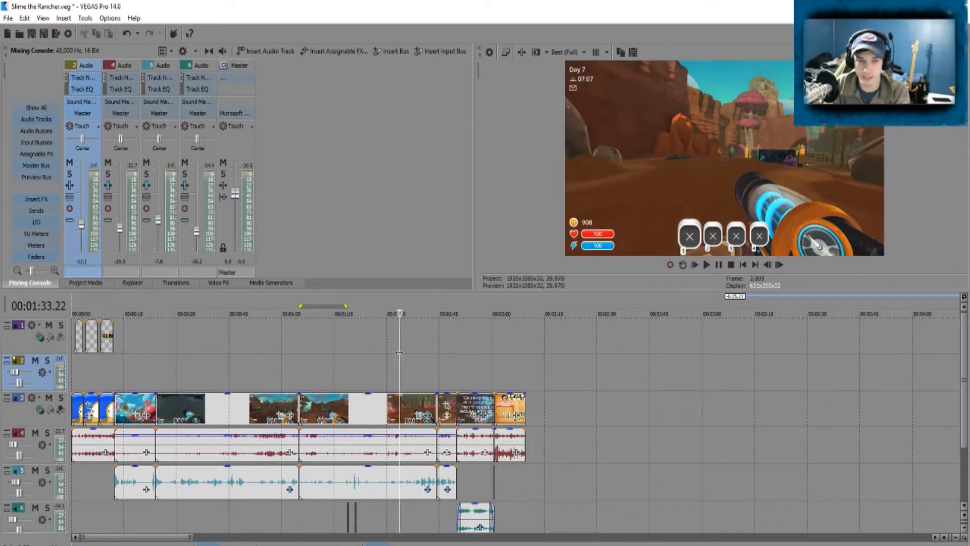
pyautogui.click(137, 367)
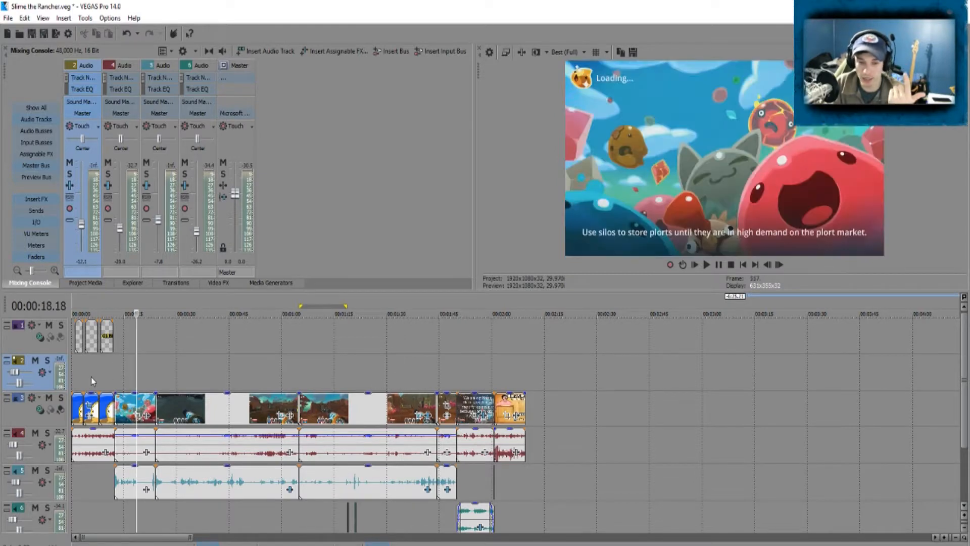
# Step: Play the channel intro from its middle and from the very start of the timeline to check its music level
pyautogui.click(91, 377)
pyautogui.click(707, 265)
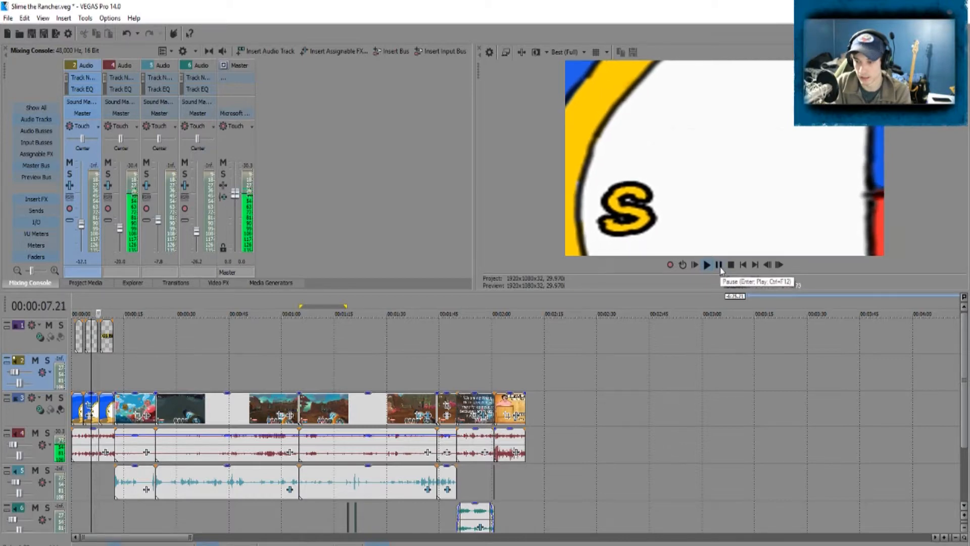
pyautogui.click(719, 266)
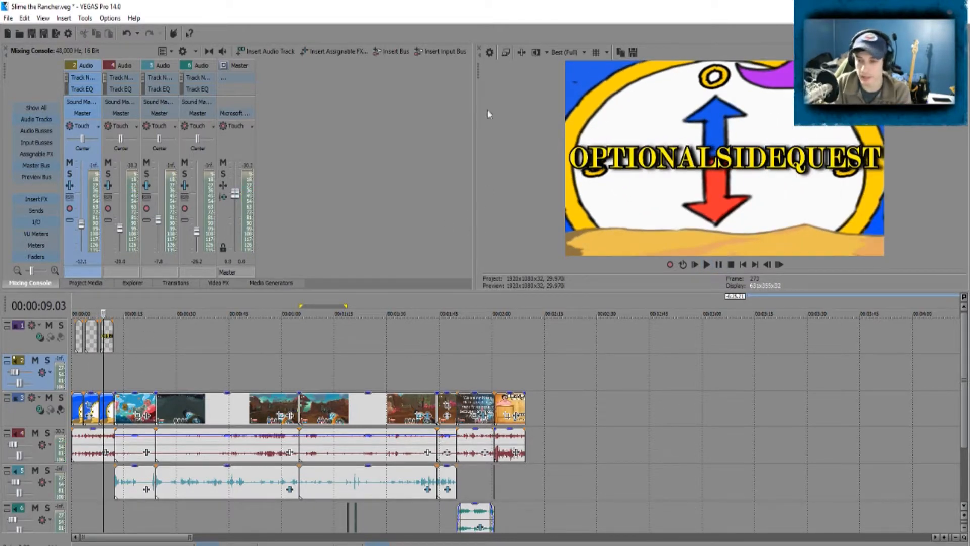
pyautogui.moveTo(74, 394); pyautogui.dragTo(75, 394)
pyautogui.click(73, 375)
pyautogui.press('space')
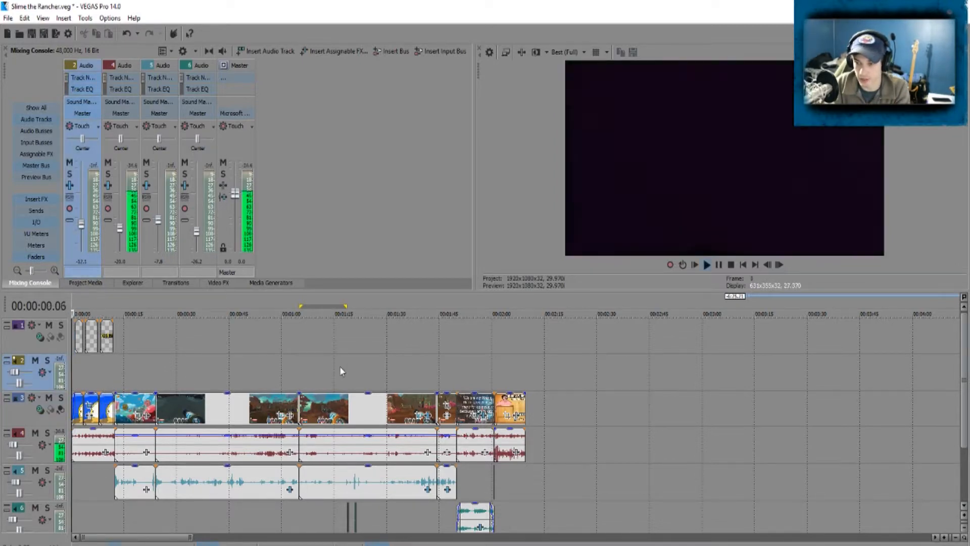
pyautogui.press('space')
# Step: Play the end of the disclaimer section from about 00:01:59 to check its audio levels
pyautogui.click(502, 379)
pyautogui.click(489, 383)
pyautogui.press('space')
pyautogui.scroll(3, 529, 401)
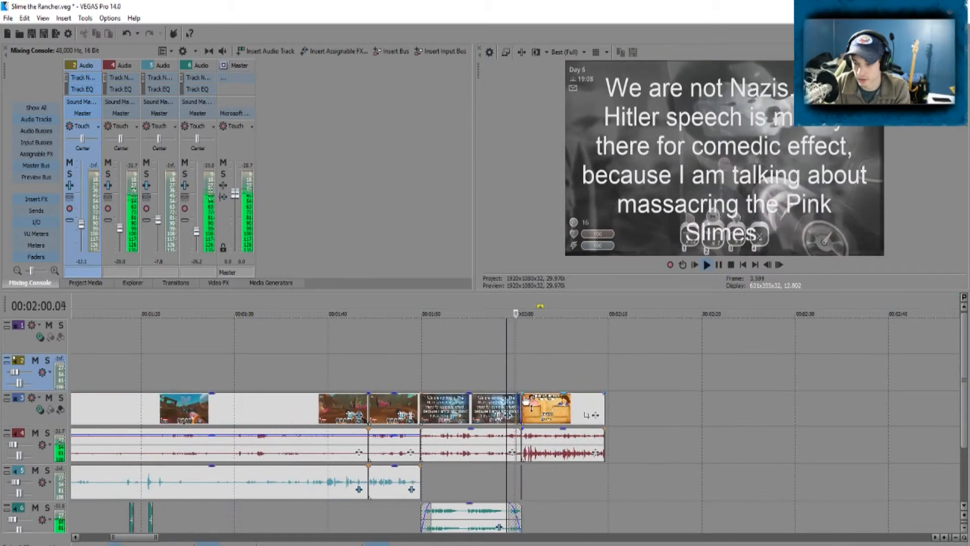
pyautogui.press('space')
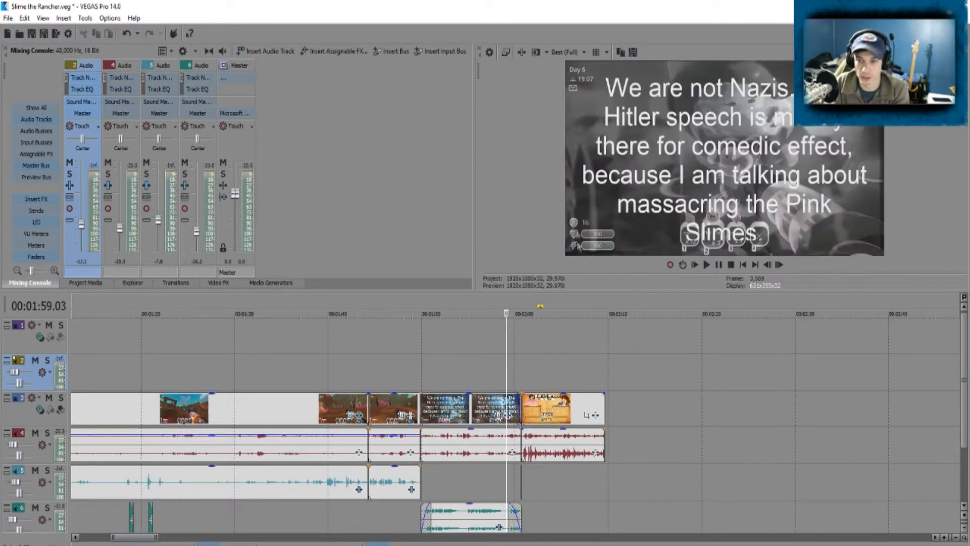
# Step: Set the project video properties to 1920x1080 at 60 fps with the 8-bit pixel format
pyautogui.click(489, 53)
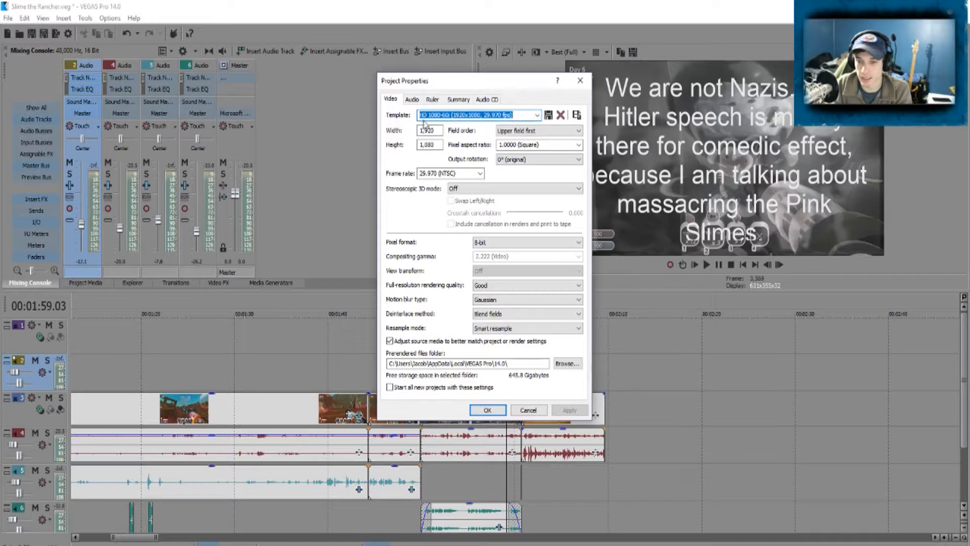
pyautogui.click(536, 116)
pyautogui.click(465, 334)
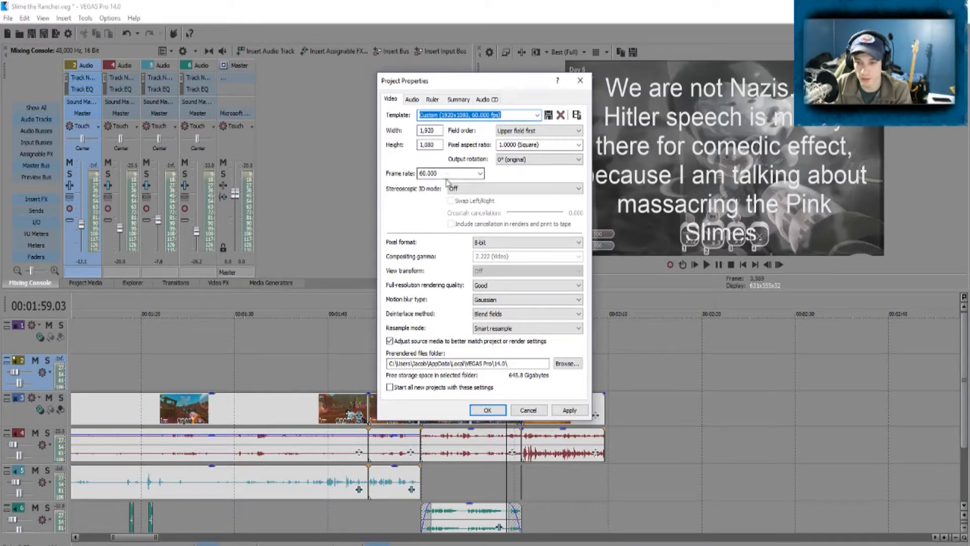
pyautogui.click(497, 244)
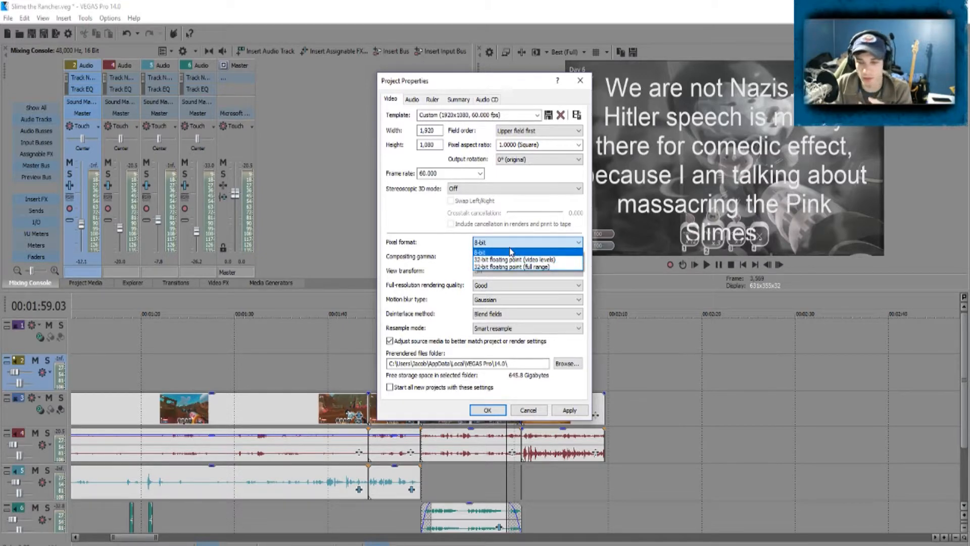
pyautogui.click(511, 251)
# Step: Set the project's full-resolution rendering quality to Best and its resample mode to Disable resample, and apply the properties
pyautogui.click(500, 285)
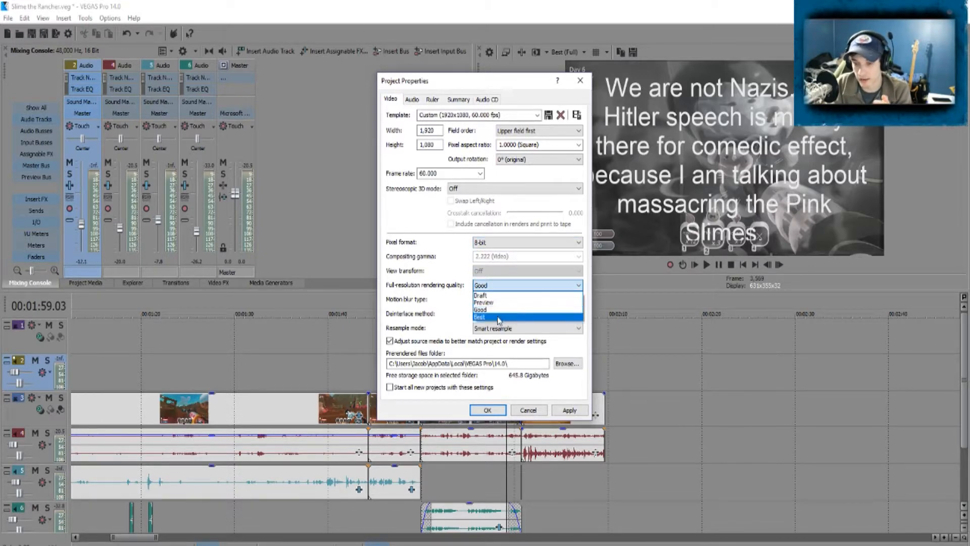
pyautogui.click(498, 317)
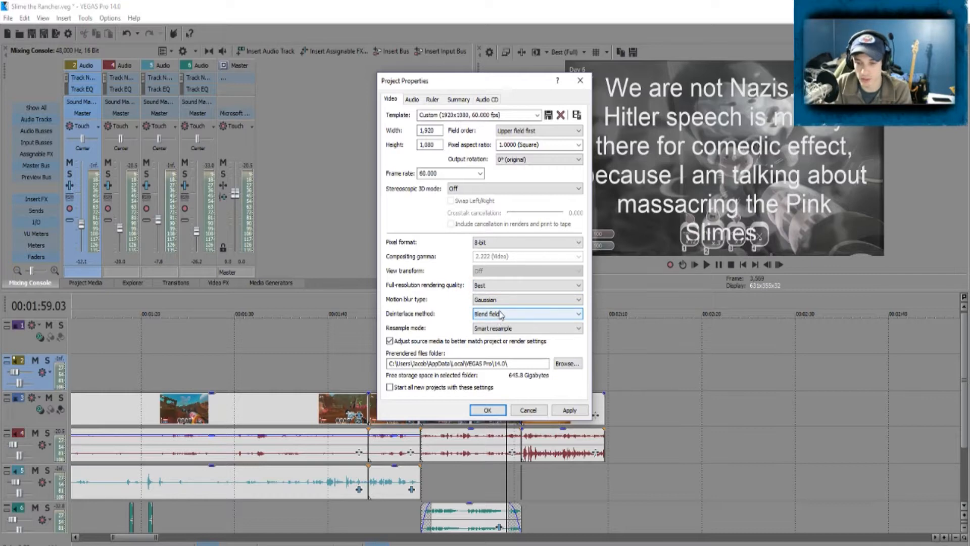
pyautogui.click(509, 329)
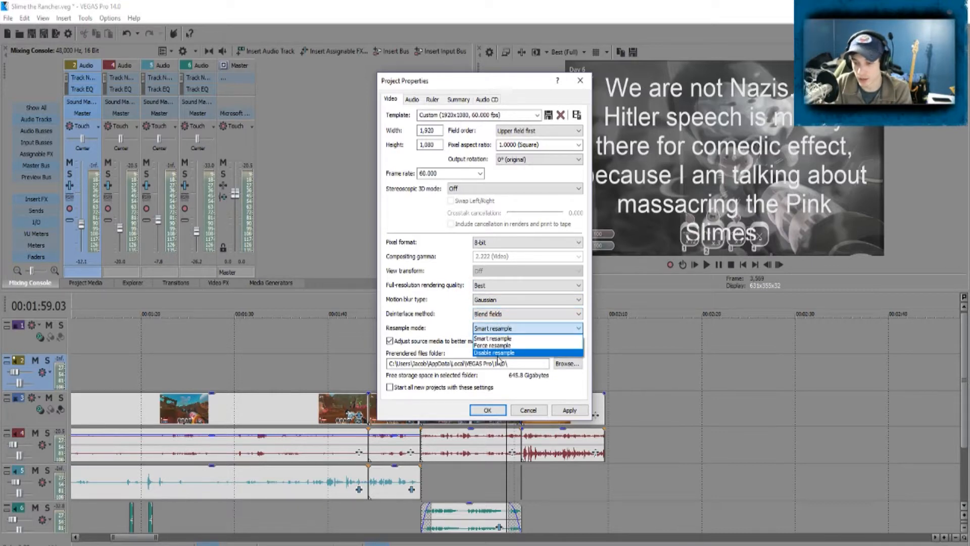
pyautogui.click(513, 353)
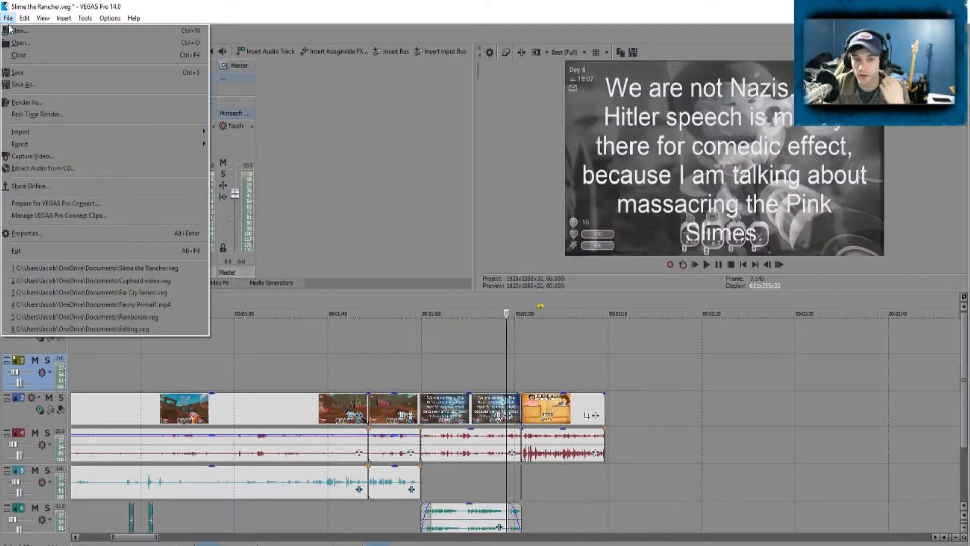
pyautogui.click(413, 328)
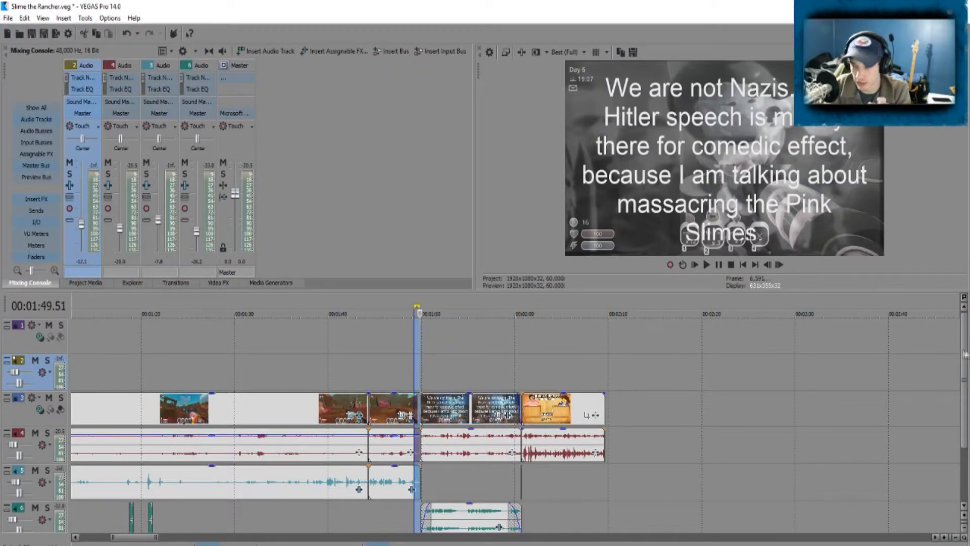
pyautogui.scroll(-4, 761, 402)
pyautogui.click(391, 374)
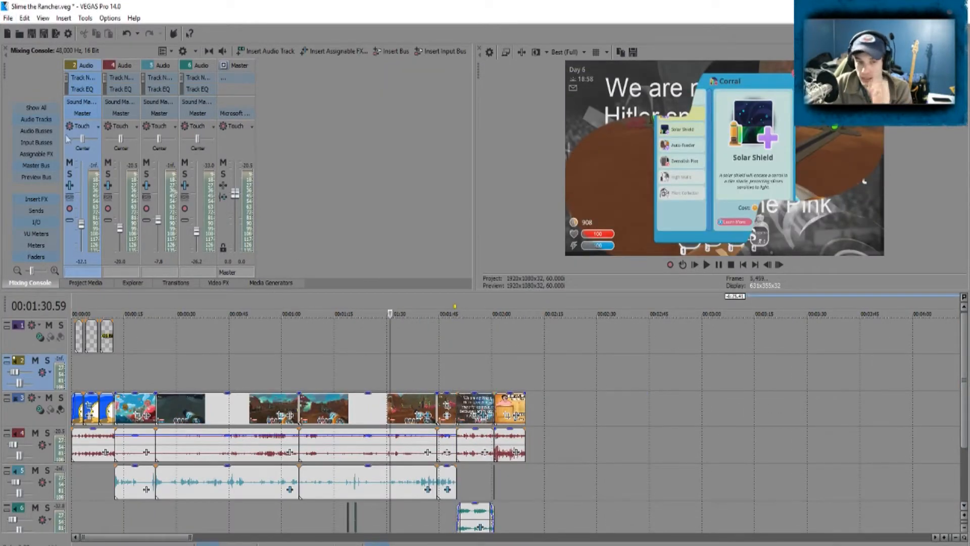
pyautogui.click(8, 17)
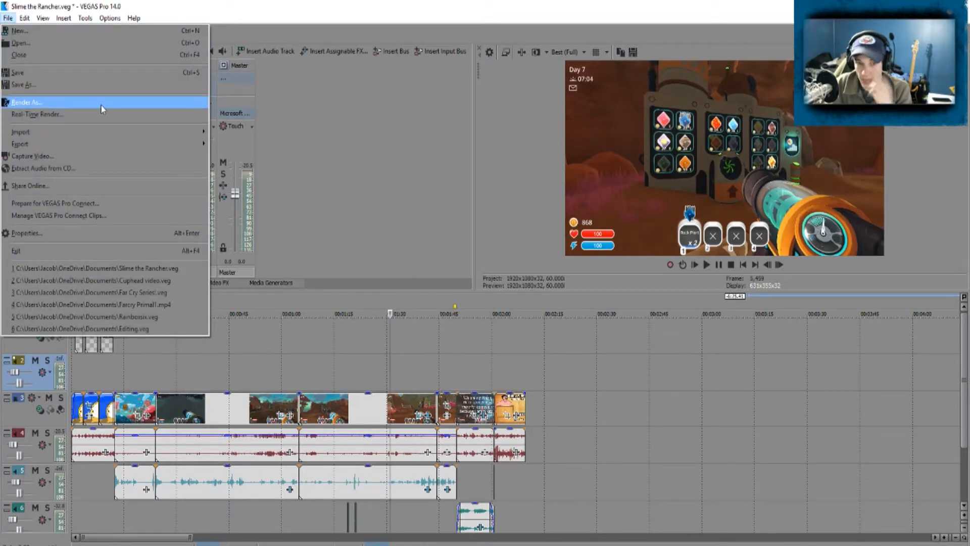
pyautogui.click(478, 356)
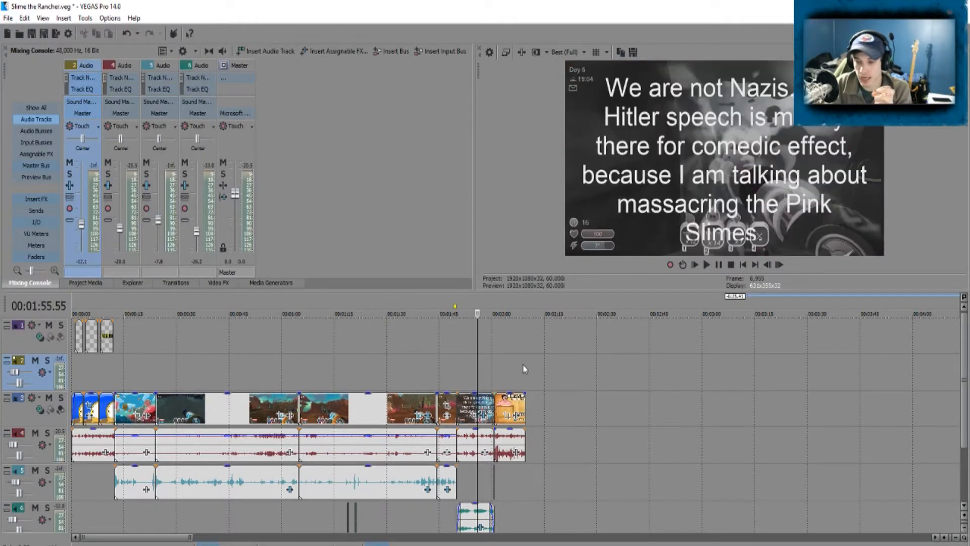
# Step: Try selecting the whole project's time range and a shorter range from mid-gameplay to the start of the disclaimer section
pyautogui.moveTo(524, 365); pyautogui.dragTo(72, 366)
pyautogui.click(537, 353)
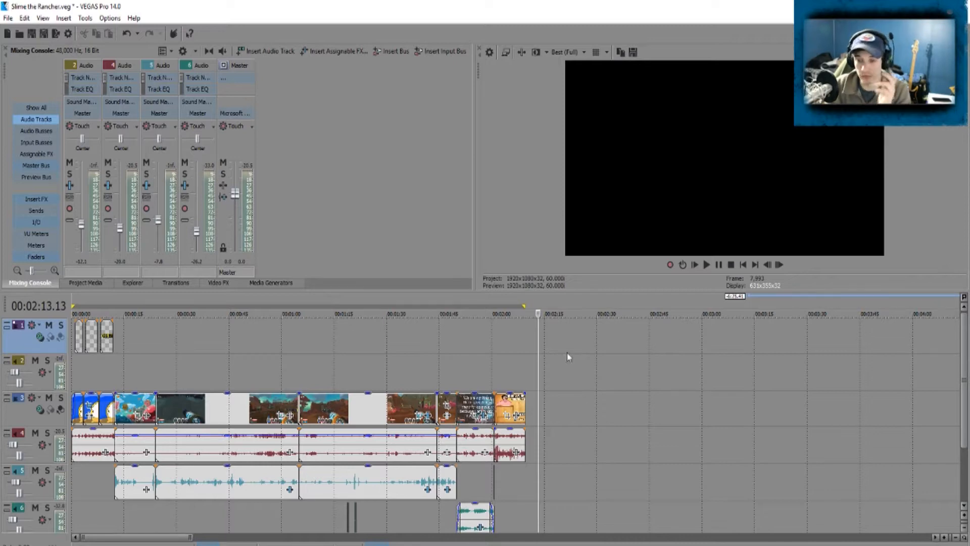
pyautogui.hotkey('ctrl', 'a')
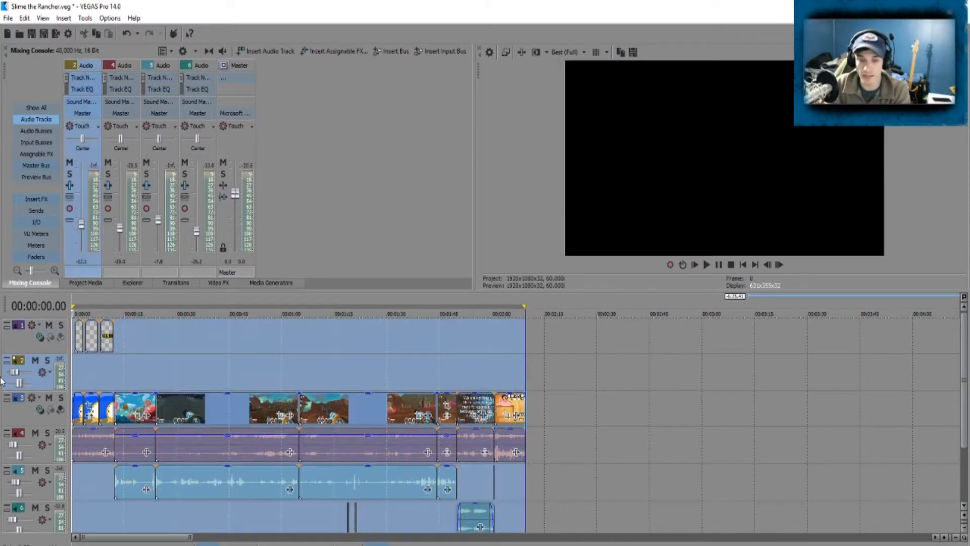
pyautogui.moveTo(314, 357); pyautogui.dragTo(457, 357)
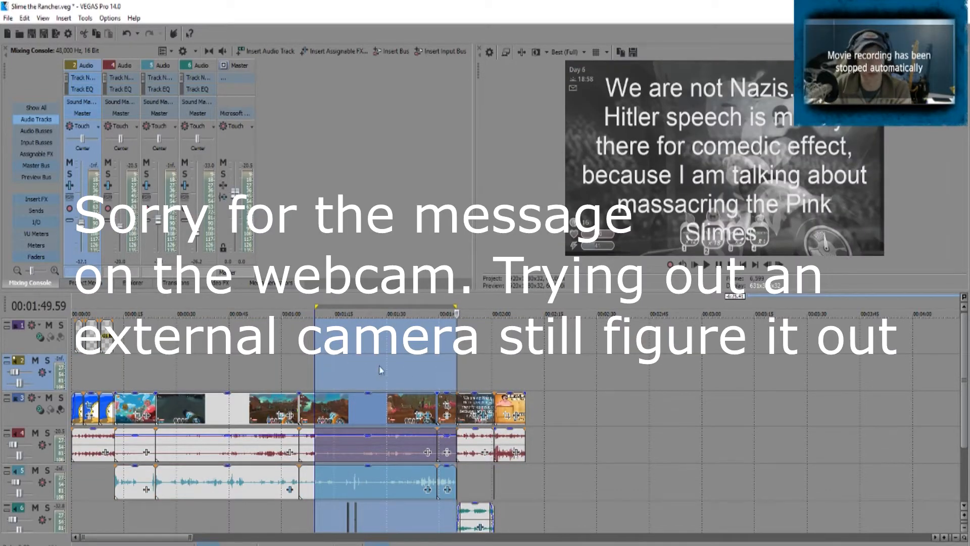
pyautogui.click(483, 359)
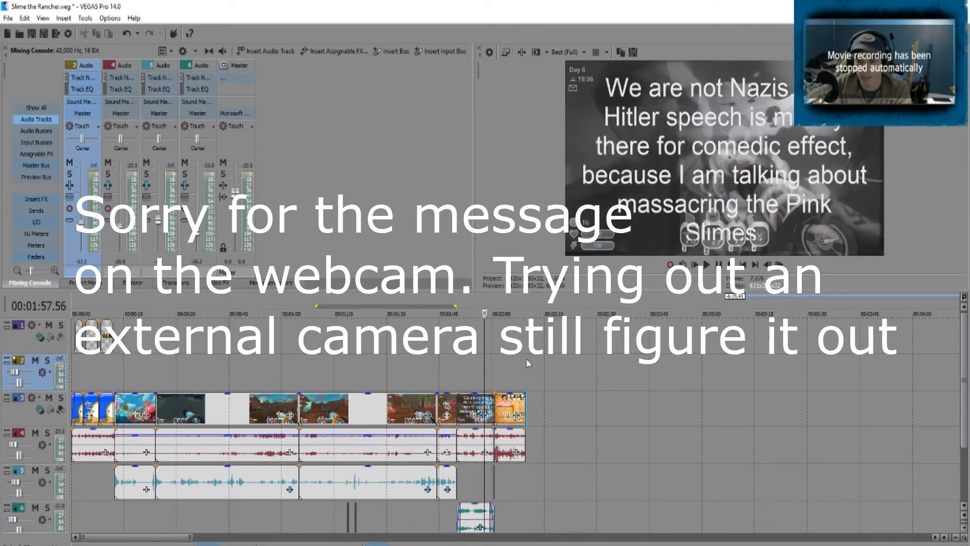
# Step: Select the time range of the whole project from the last clip's end back to 00:00:00.00 and open the Render As dialog
pyautogui.moveTo(526, 359); pyautogui.dragTo(1, 355)
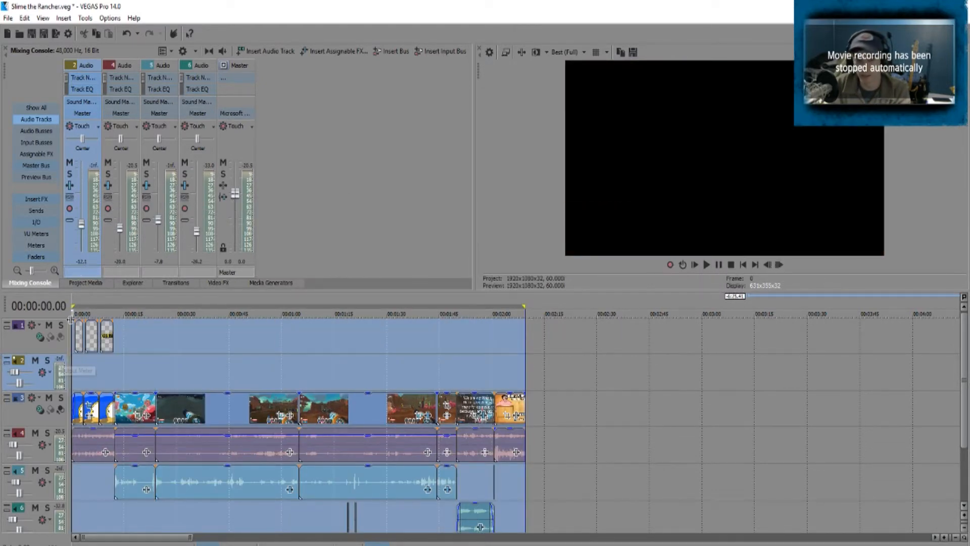
pyautogui.click(8, 18)
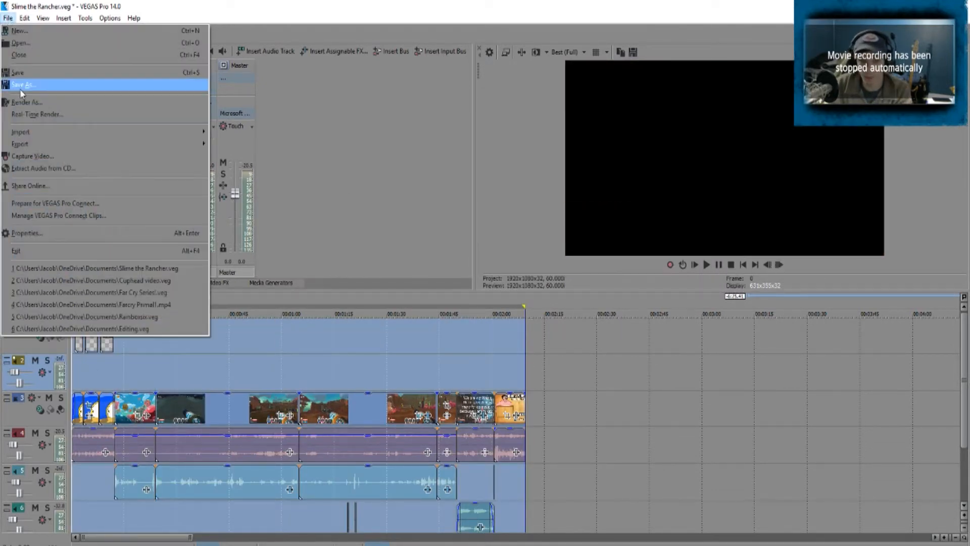
pyautogui.click(22, 101)
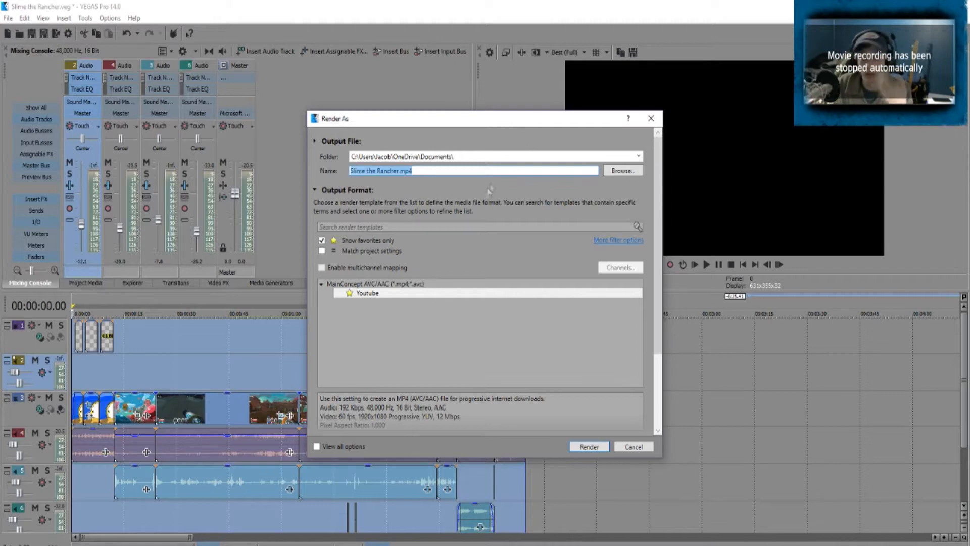
# Step: Open the custom settings of the MainConcept AVC/AAC Youtube template and choose the HD 1080 (1920x1080) frame size
pyautogui.click(383, 295)
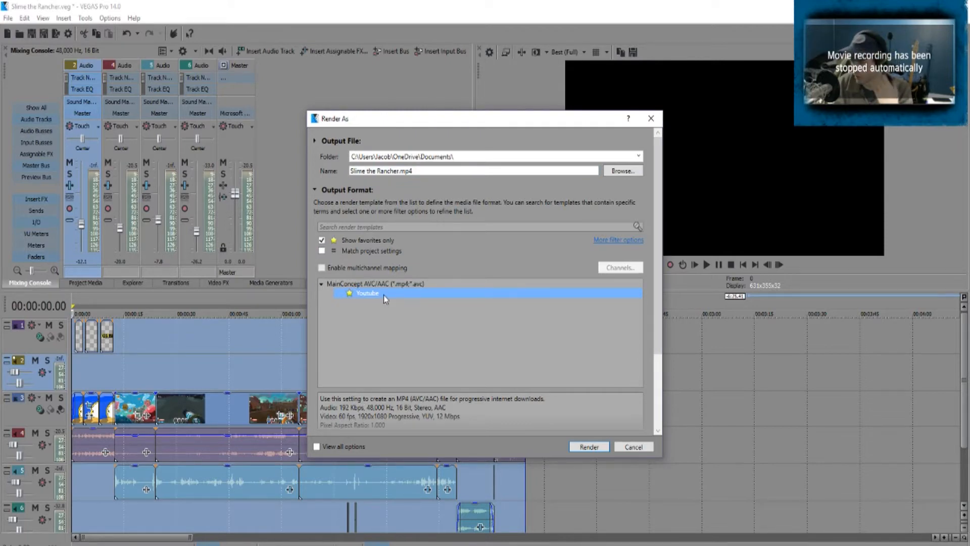
pyautogui.scroll(-3, 383, 295)
pyautogui.click(346, 340)
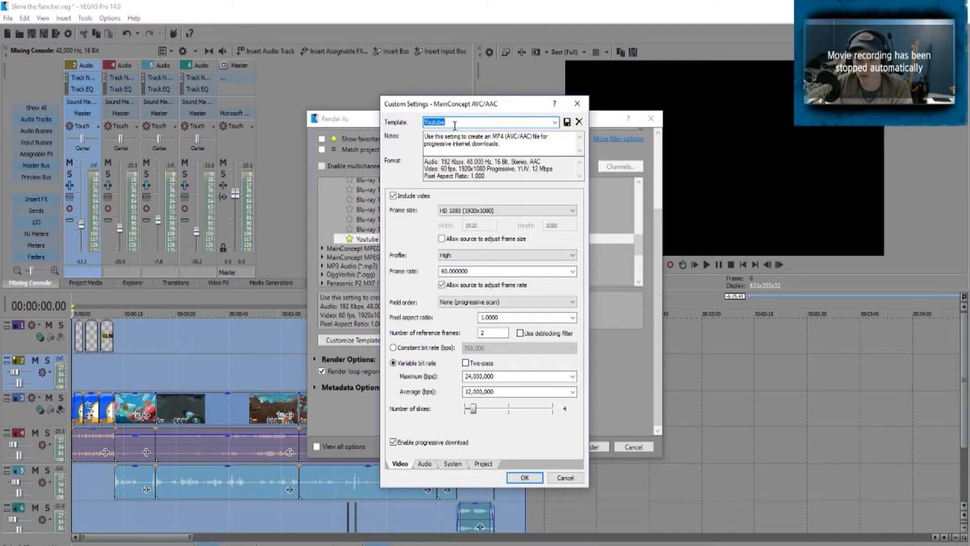
pyautogui.click(480, 214)
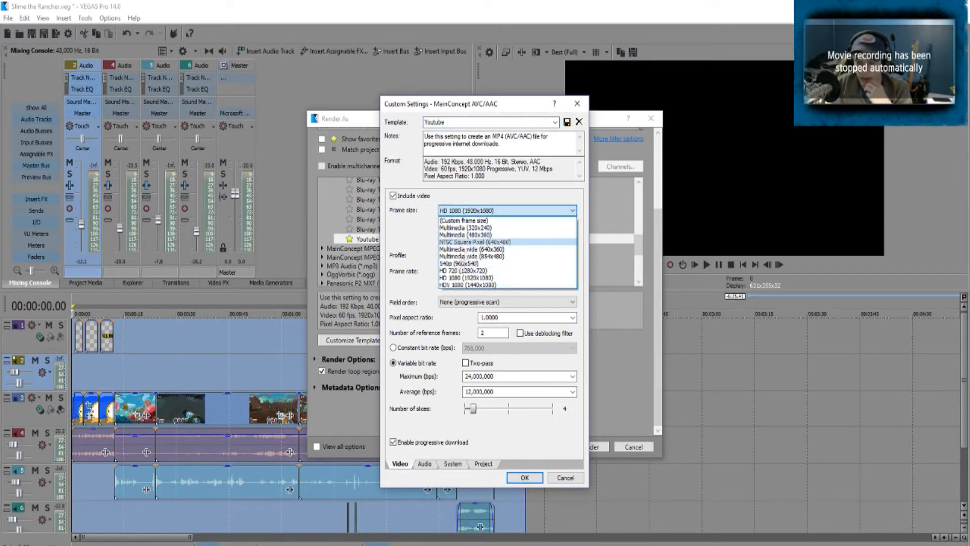
pyautogui.click(498, 278)
# Step: Check the Youtube template's profile options, frame rate and pixel aspect ratio, and accept its custom settings
pyautogui.click(458, 256)
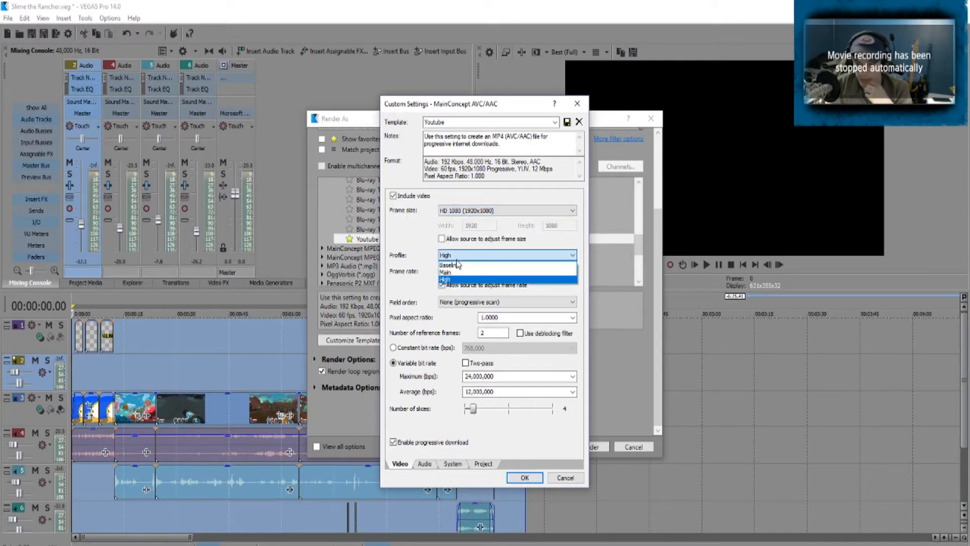
pyautogui.click(457, 260)
pyautogui.moveTo(470, 272); pyautogui.dragTo(403, 285)
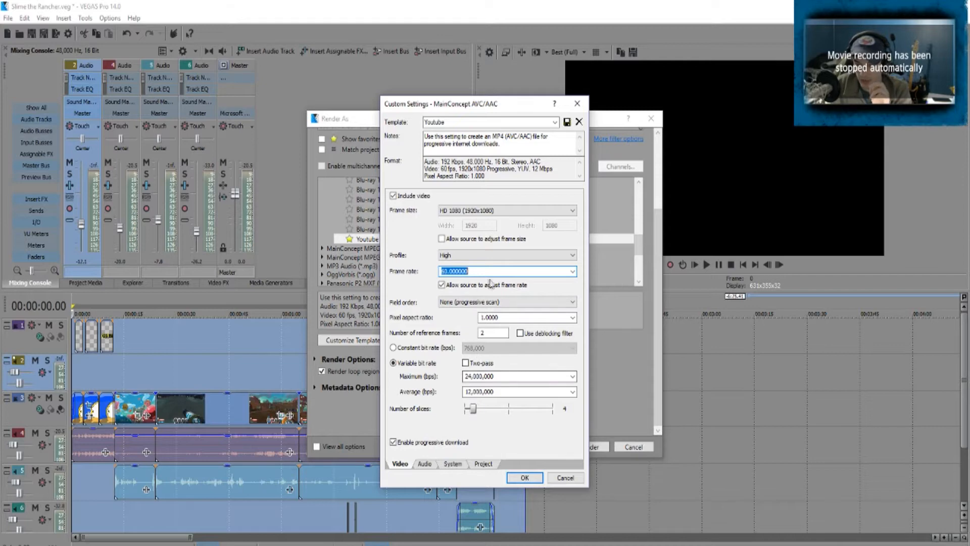
pyautogui.click(504, 318)
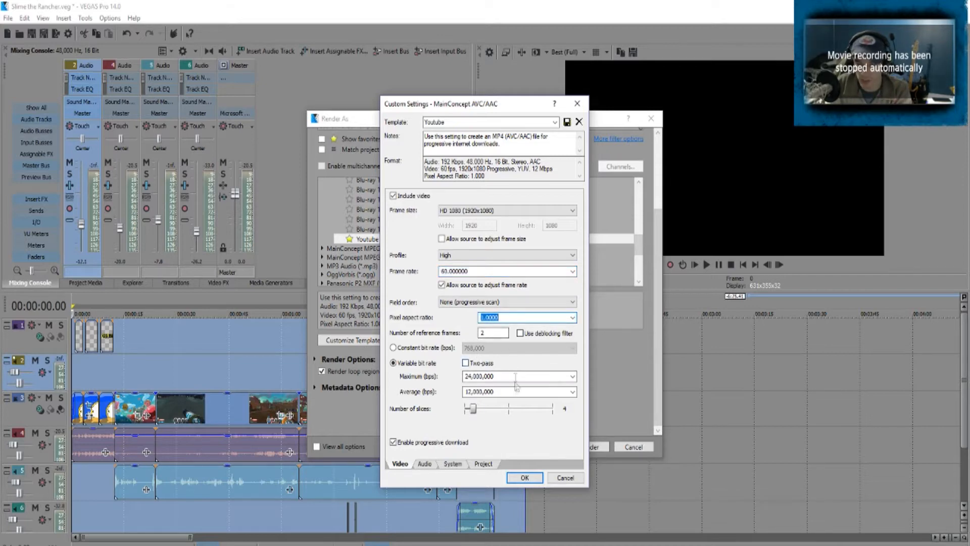
pyautogui.click(525, 477)
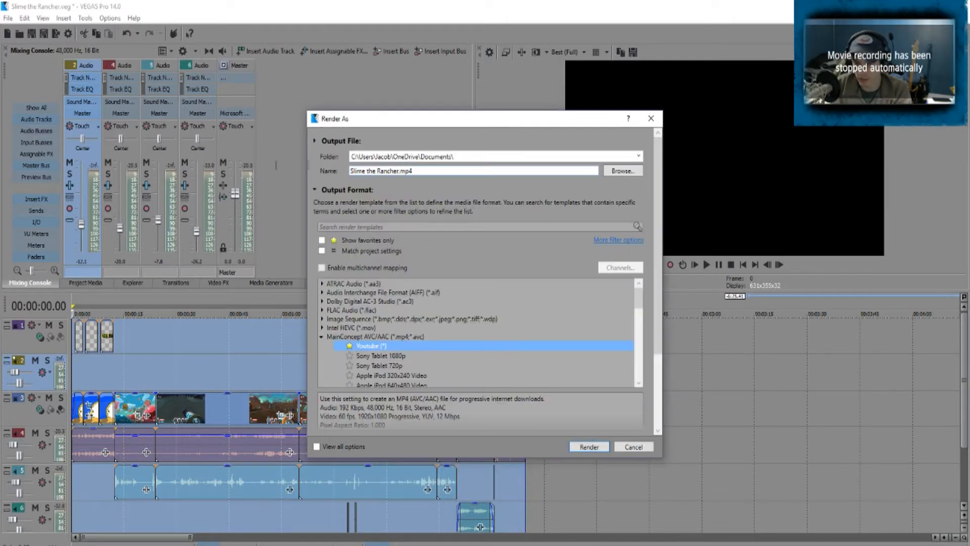
# Step: Look through the Documents folder as the output location for Slime the Rancher.mp4 and leave the Render As dialog without rendering
pyautogui.click(399, 171)
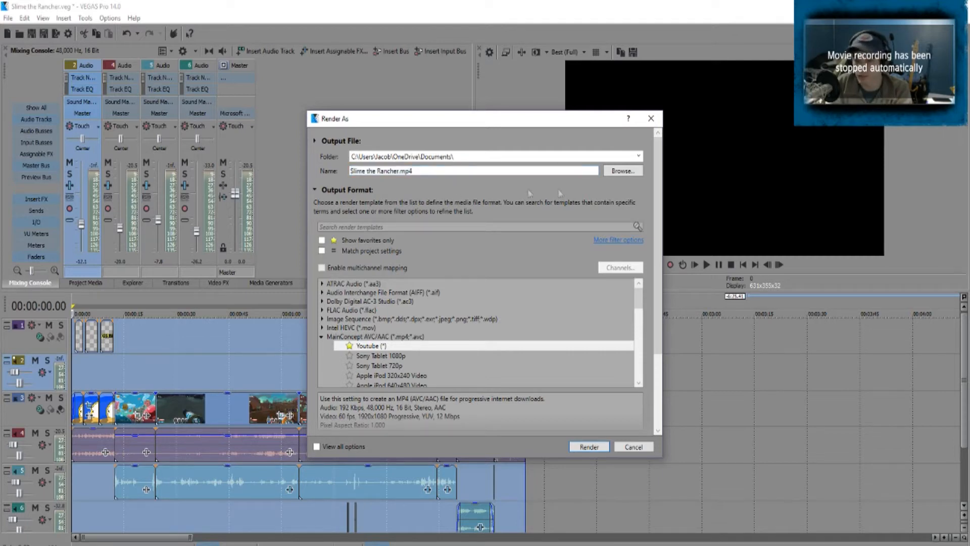
pyautogui.click(623, 171)
pyautogui.scroll(-3, 616, 185)
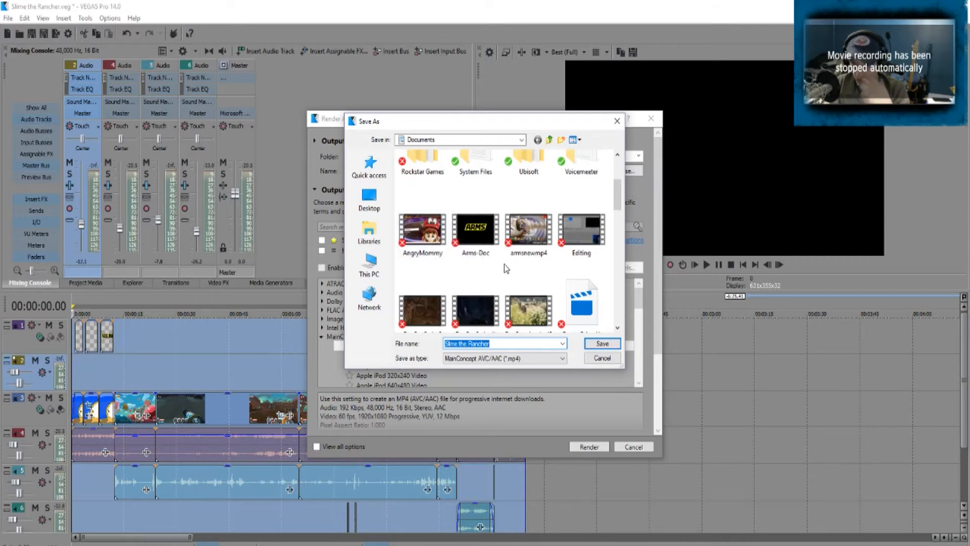
pyautogui.scroll(-6, 506, 268)
pyautogui.scroll(-3, 506, 268)
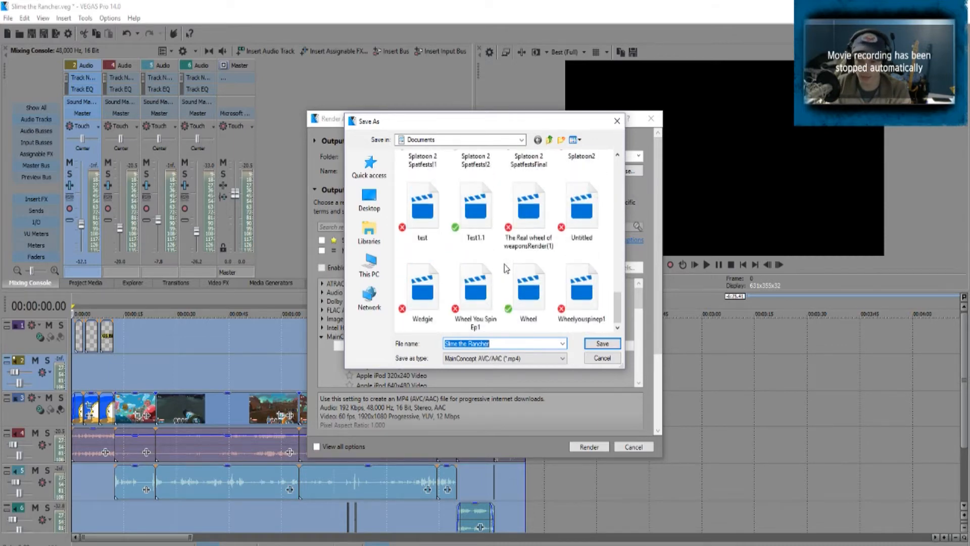
pyautogui.scroll(12, 505, 266)
pyautogui.scroll(-8, 504, 264)
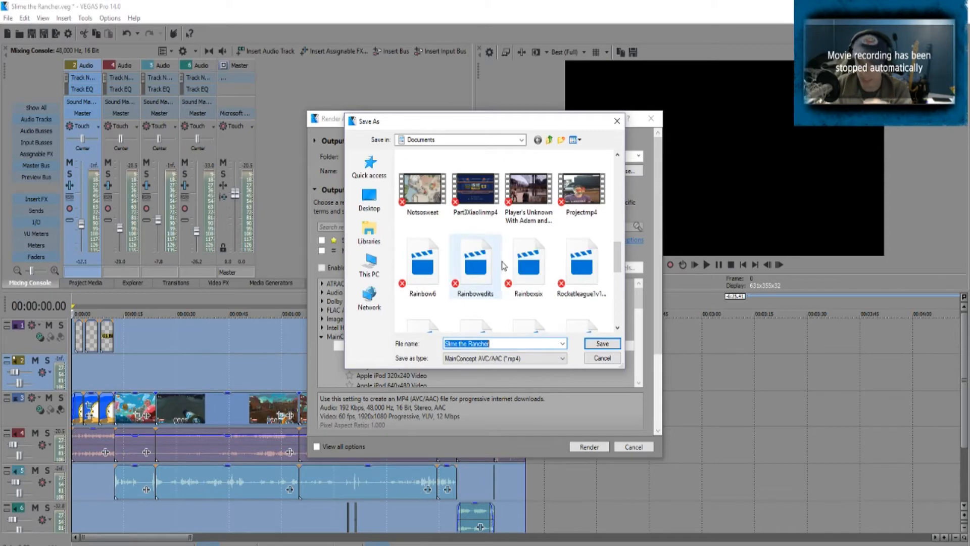
pyautogui.scroll(-3, 505, 265)
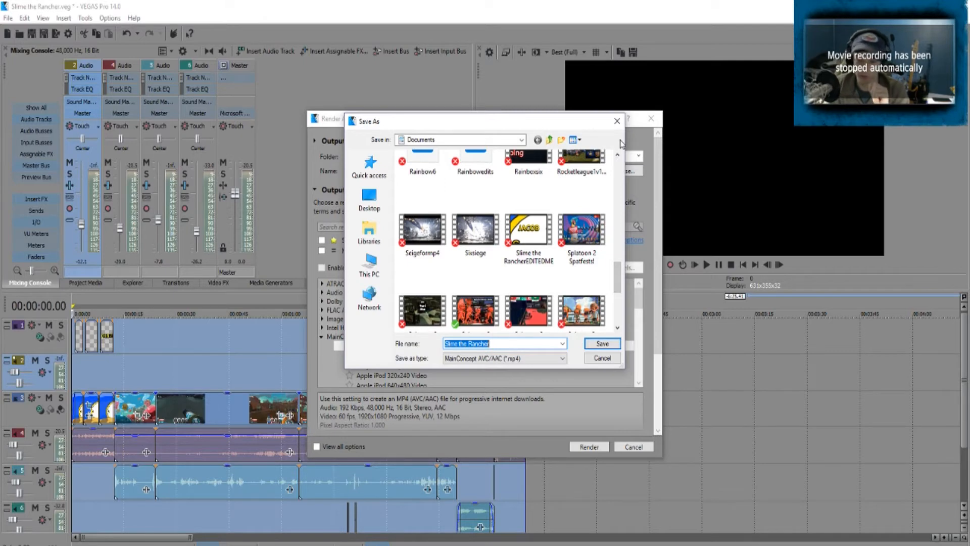
pyautogui.scroll(-2, 523, 271)
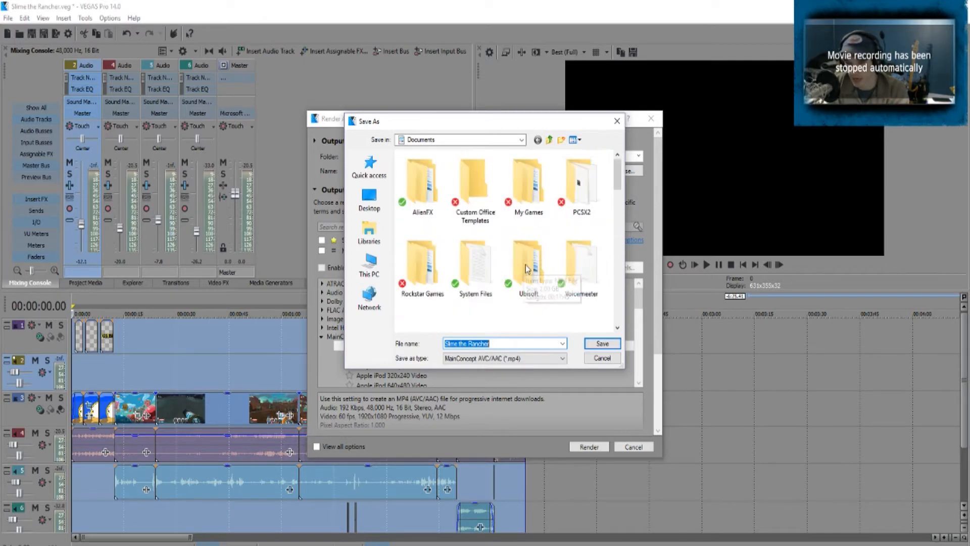
pyautogui.scroll(-2, 529, 268)
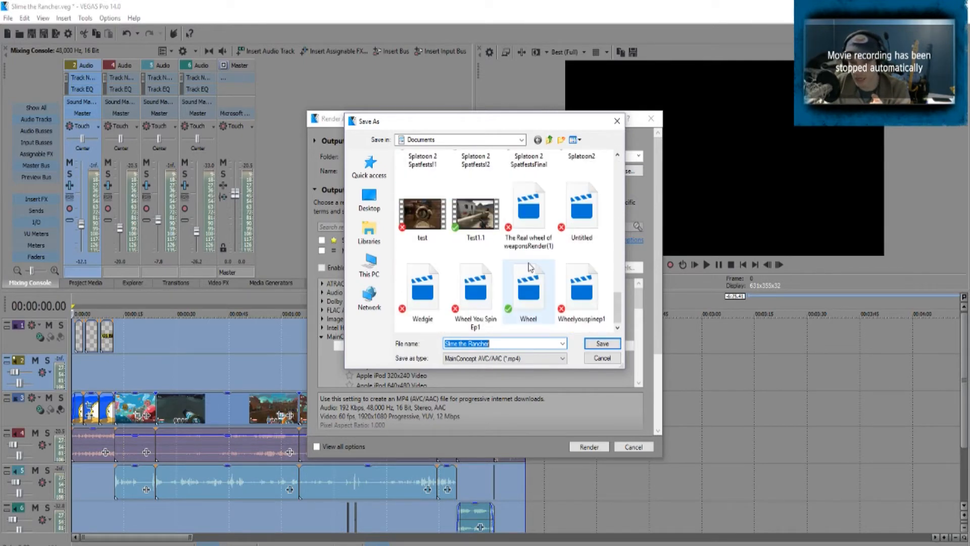
pyautogui.click(603, 345)
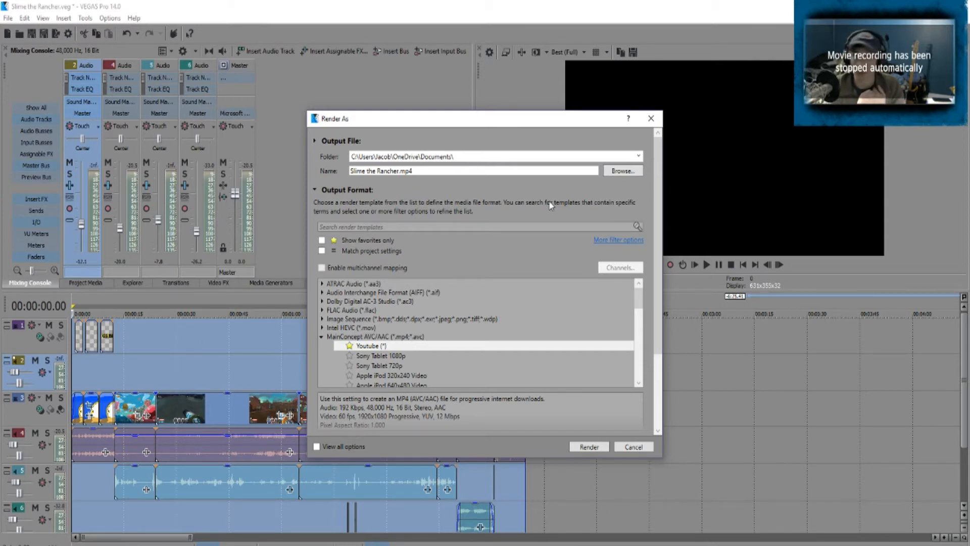
pyautogui.click(632, 447)
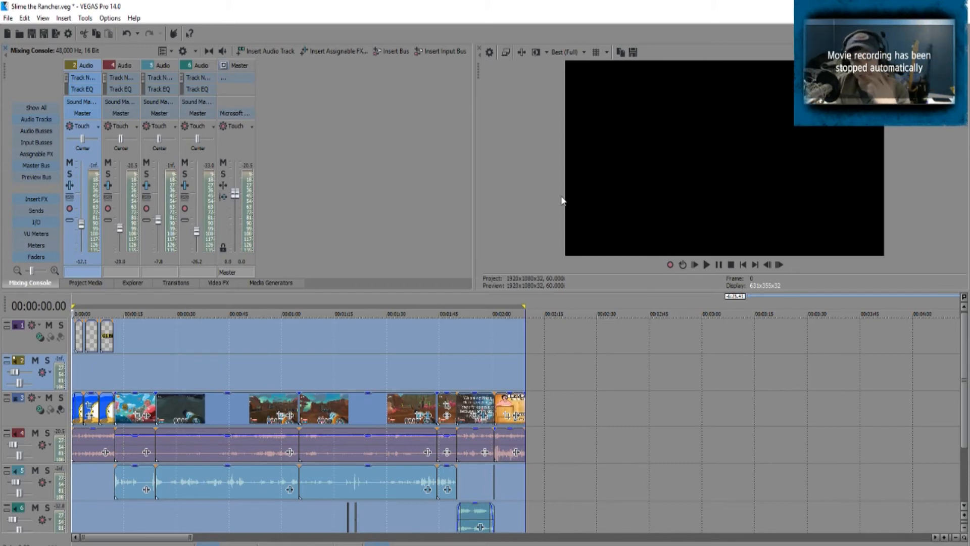
pyautogui.click(464, 332)
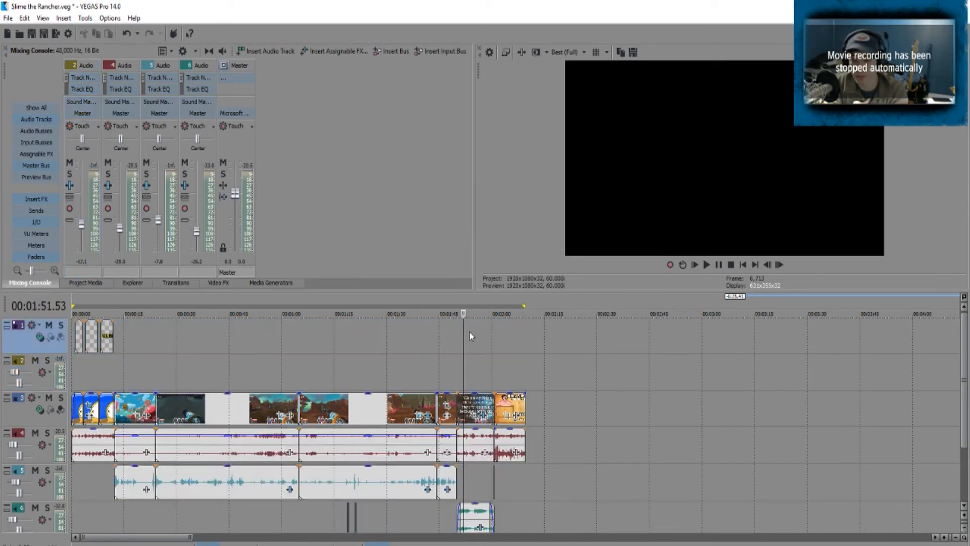
pyautogui.click(406, 341)
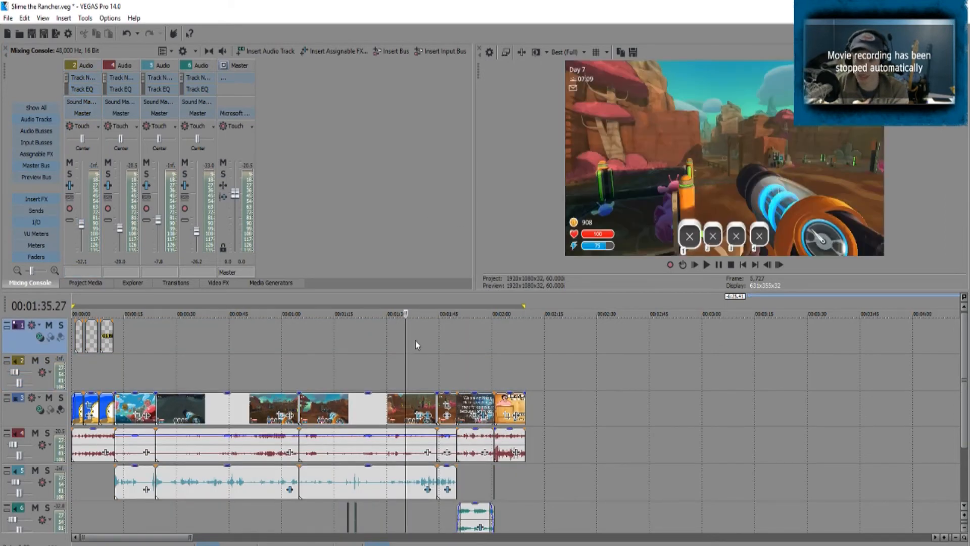